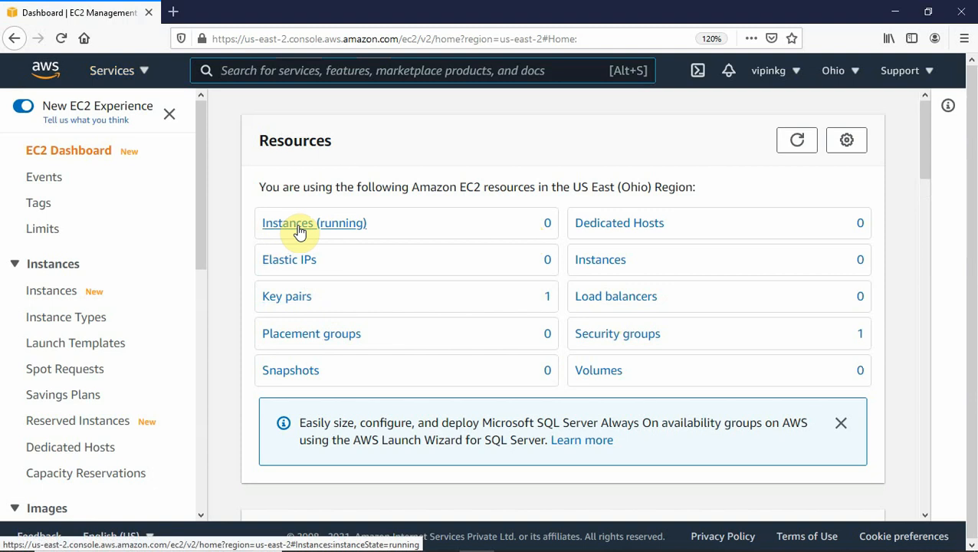
Step: Start launching a new EC2 instance from the Amazon Linux 2 AMI (HVM), SSD Volume Type, in 64-bit (x86)
{"action": "left_click", "coordinate": [300, 230]}
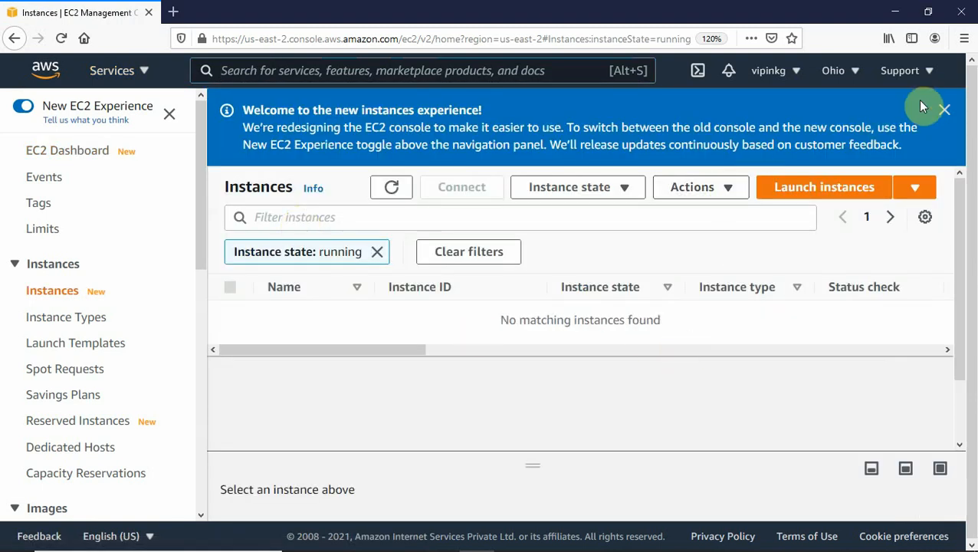
{"action": "left_click", "coordinate": [944, 109]}
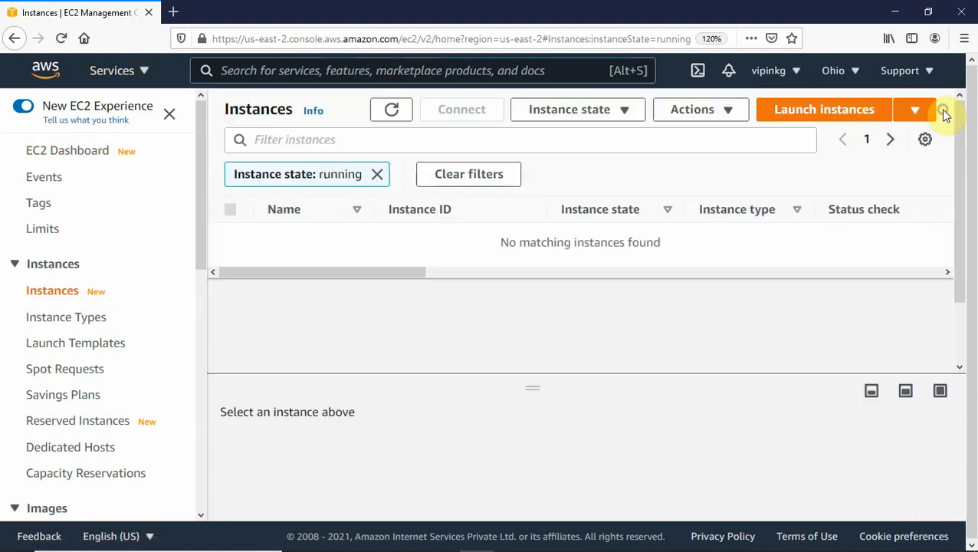
{"action": "left_click", "coordinate": [791, 117]}
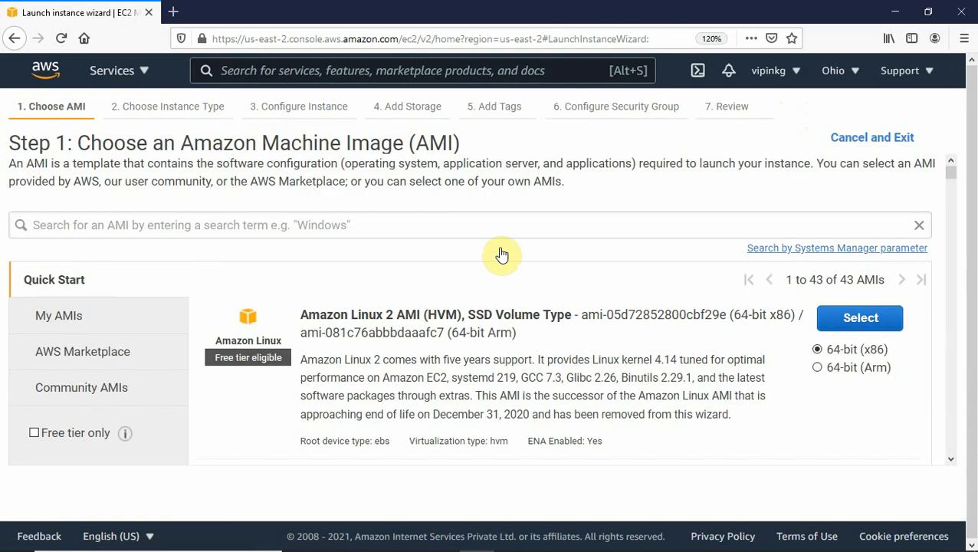
{"action": "left_click_drag", "start_coordinate": [971, 196], "coordinate": [971, 266]}
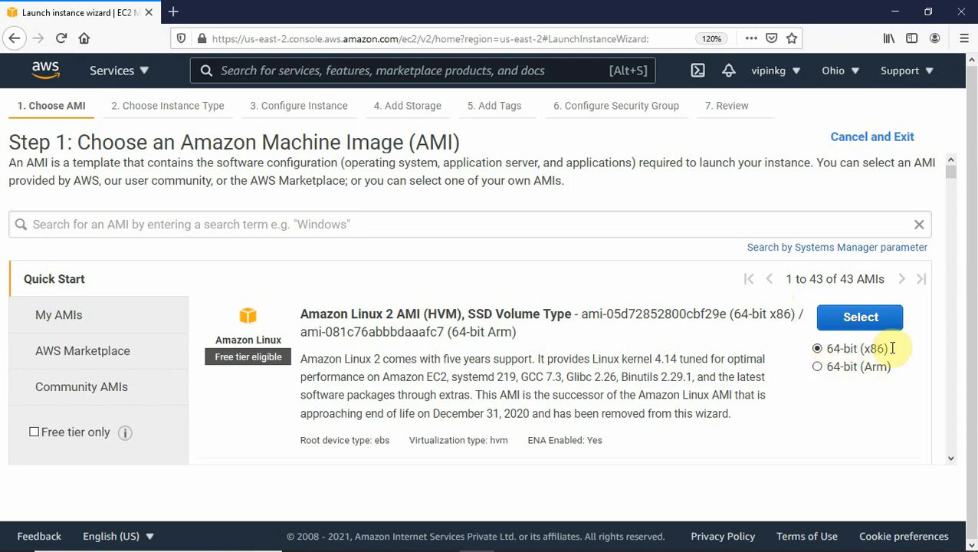
{"action": "left_click", "coordinate": [853, 320]}
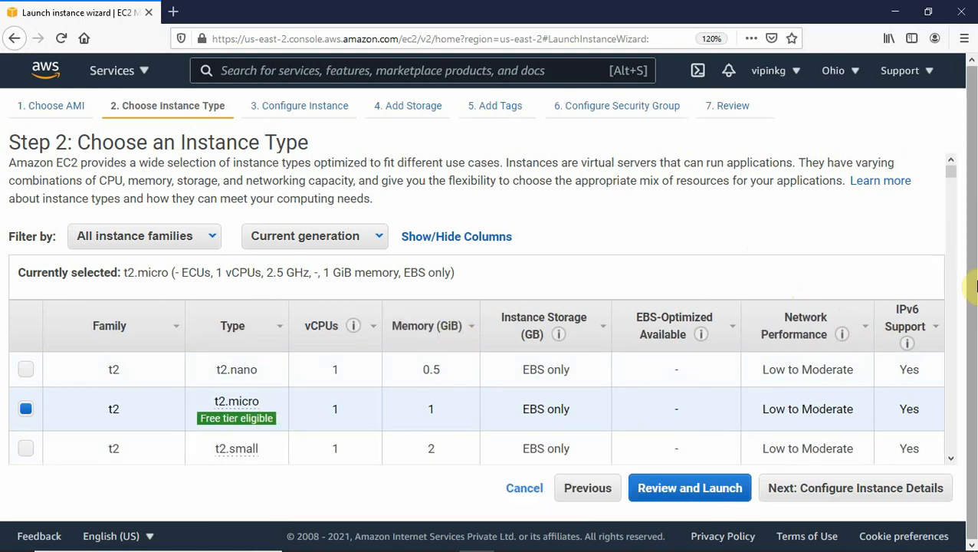
Step: Keep the t2.micro instance type and place the instance in subnet-4a479321, the default in us-east-2a
{"action": "left_click", "coordinate": [836, 497]}
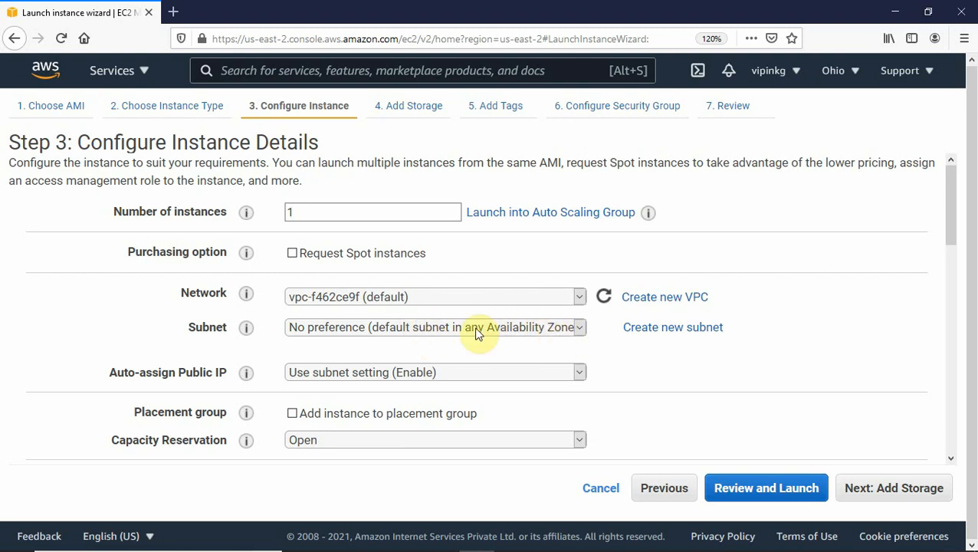
{"action": "left_click", "coordinate": [578, 332]}
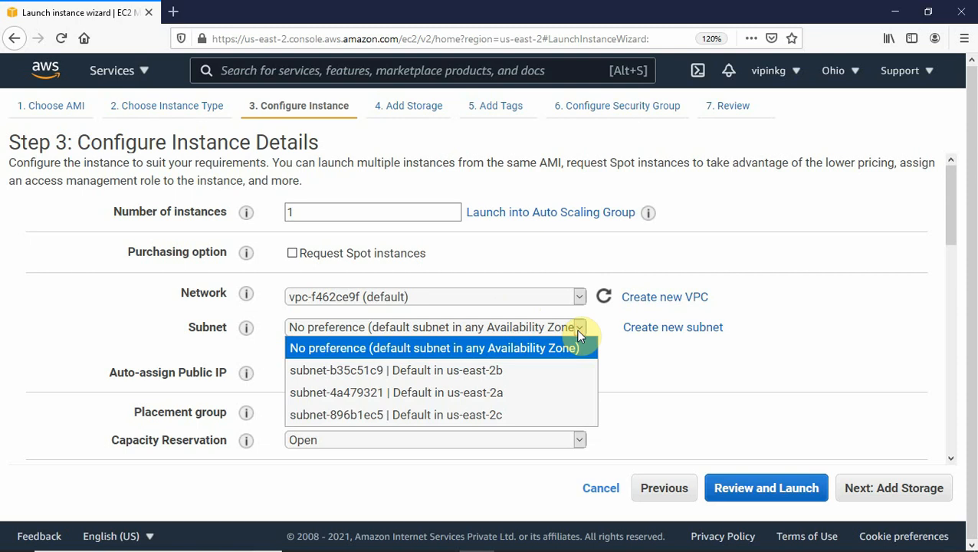
{"action": "left_click", "coordinate": [489, 394]}
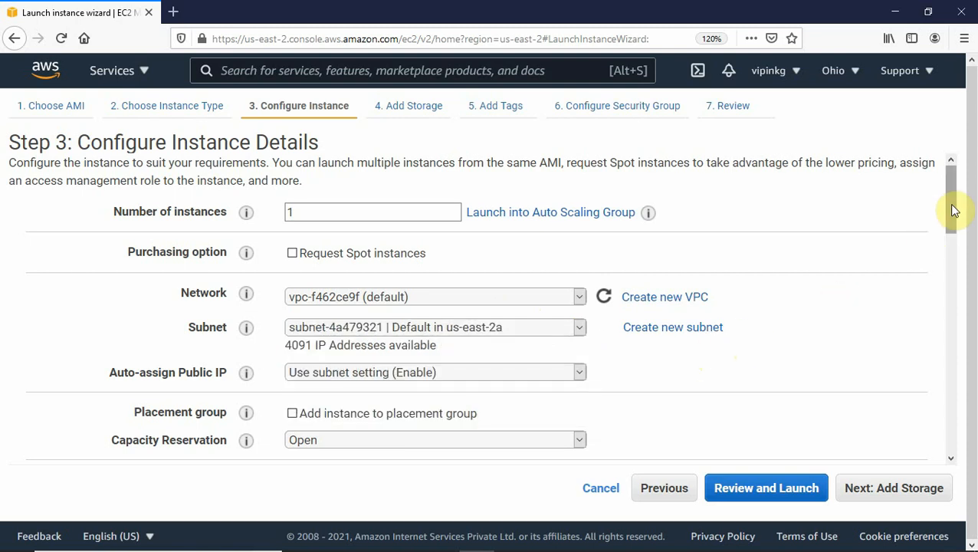
{"action": "left_click_drag", "start_coordinate": [952, 209], "coordinate": [906, 299]}
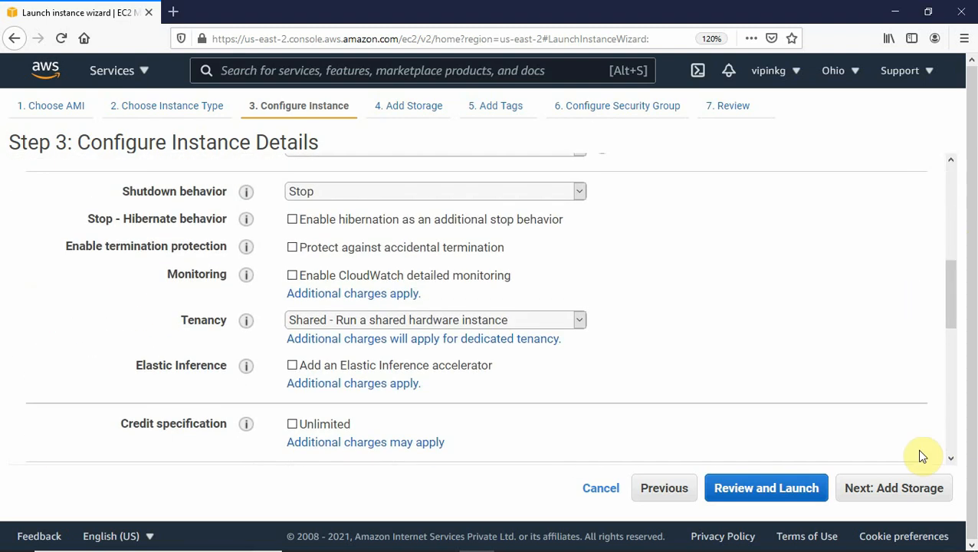
{"action": "left_click", "coordinate": [886, 488]}
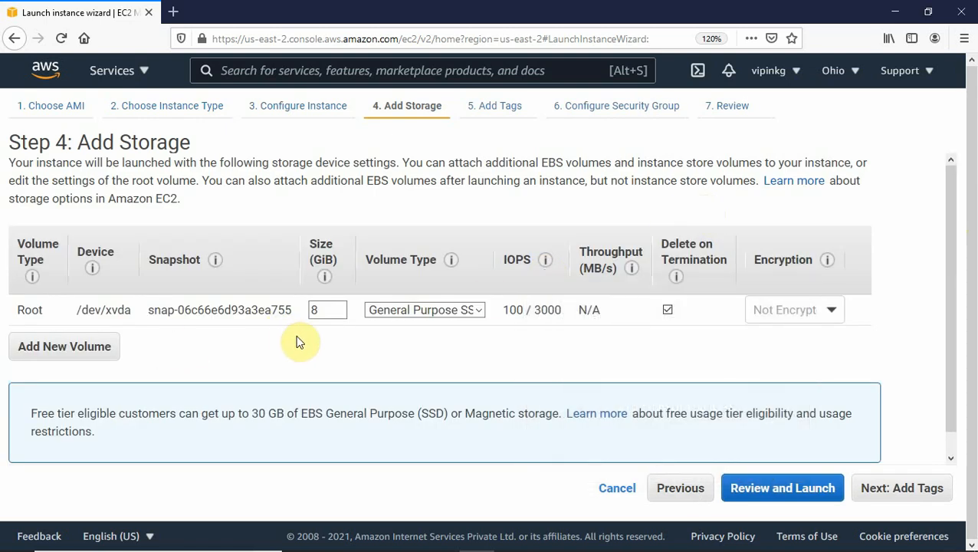
Step: Keep the default root volume and add a tag with key Name and value Linux Server
{"action": "left_click", "coordinate": [885, 489]}
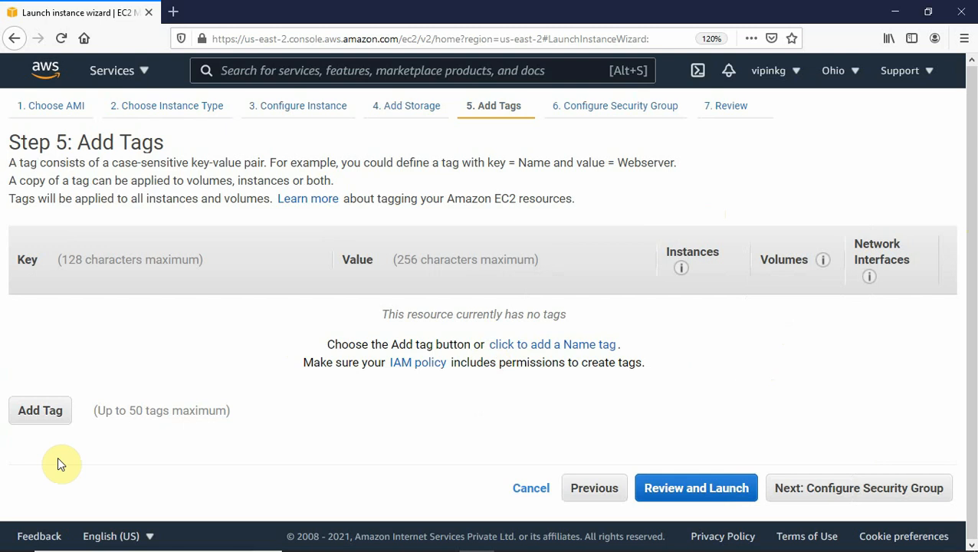
{"action": "left_click", "coordinate": [32, 419]}
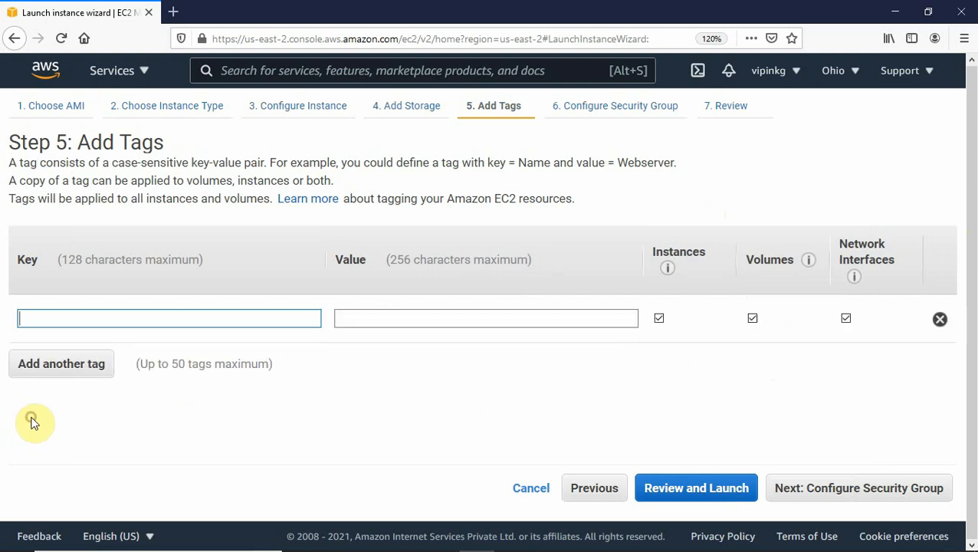
{"action": "left_click", "coordinate": [155, 315]}
{"action": "type", "text": "Name"}
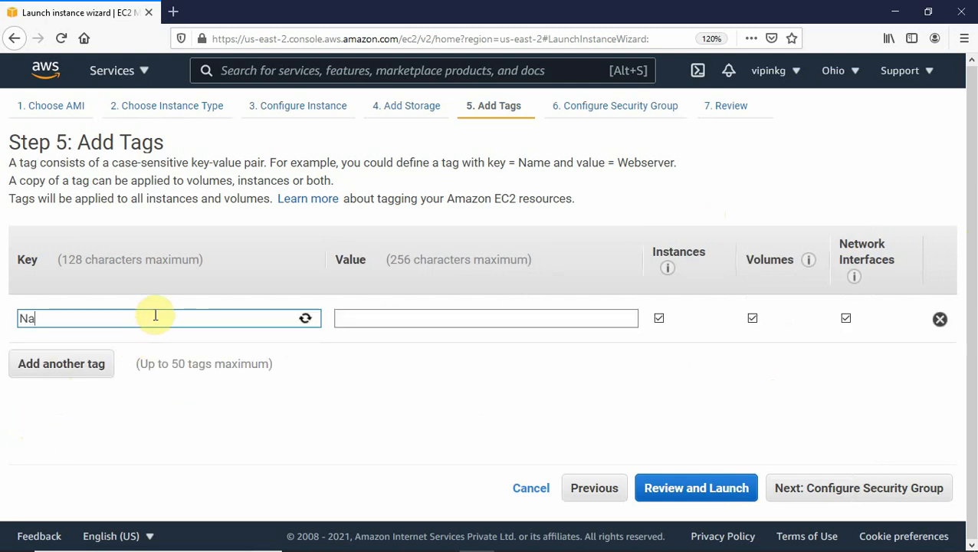
{"action": "left_click", "coordinate": [387, 320]}
{"action": "type", "text": "Li"}
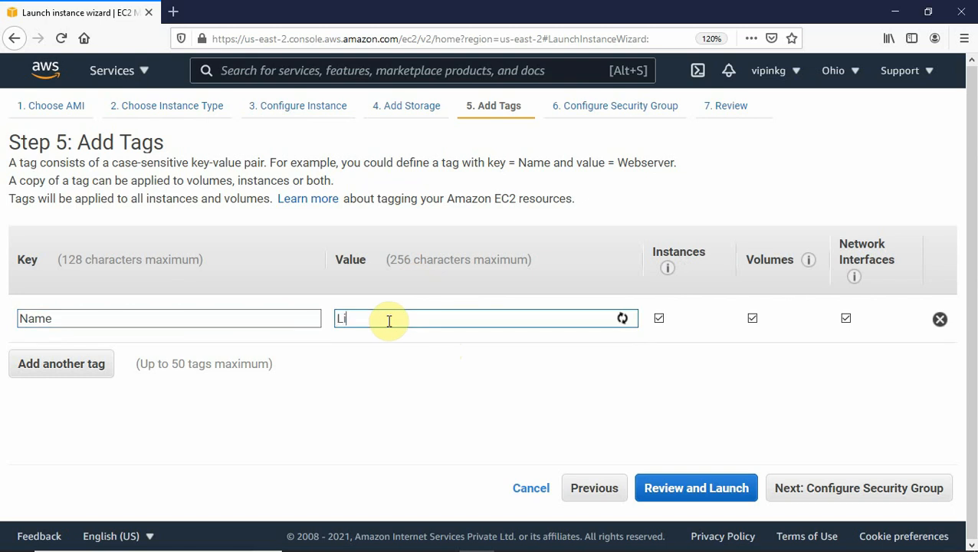
{"action": "type", "text": "nux Server"}
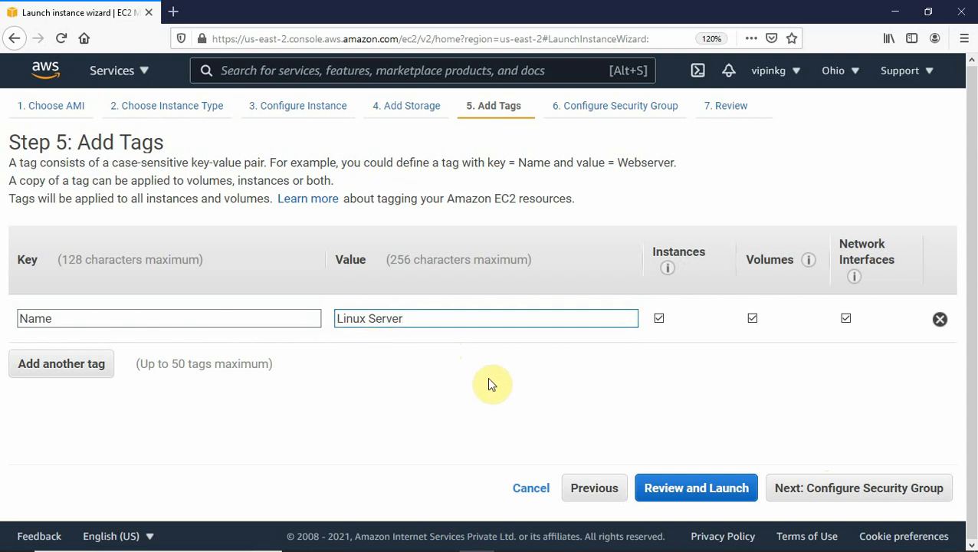
Step: Set both the name and the description of the new security group to storage-sg
{"action": "left_click", "coordinate": [802, 493]}
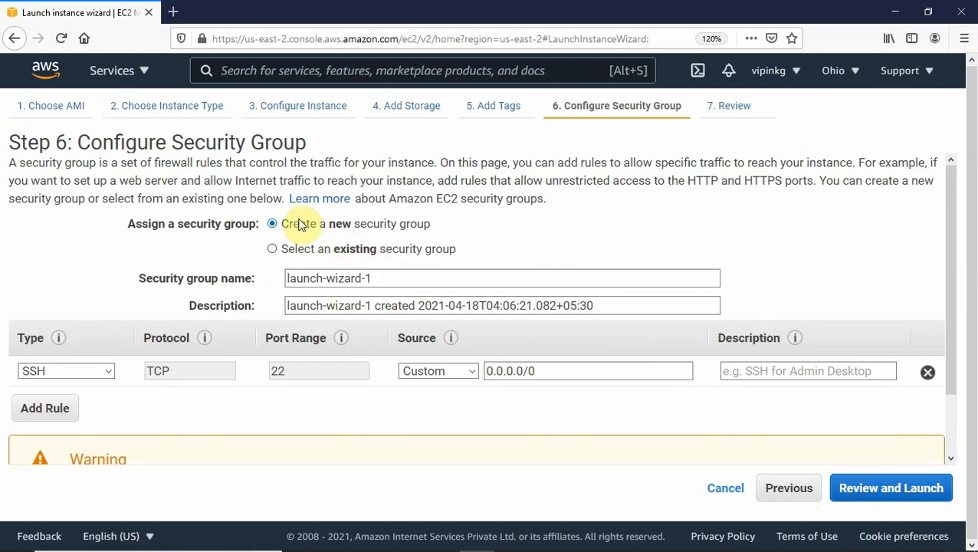
{"action": "left_click", "coordinate": [371, 274]}
{"action": "left_click_drag", "start_coordinate": [381, 277], "coordinate": [278, 279]}
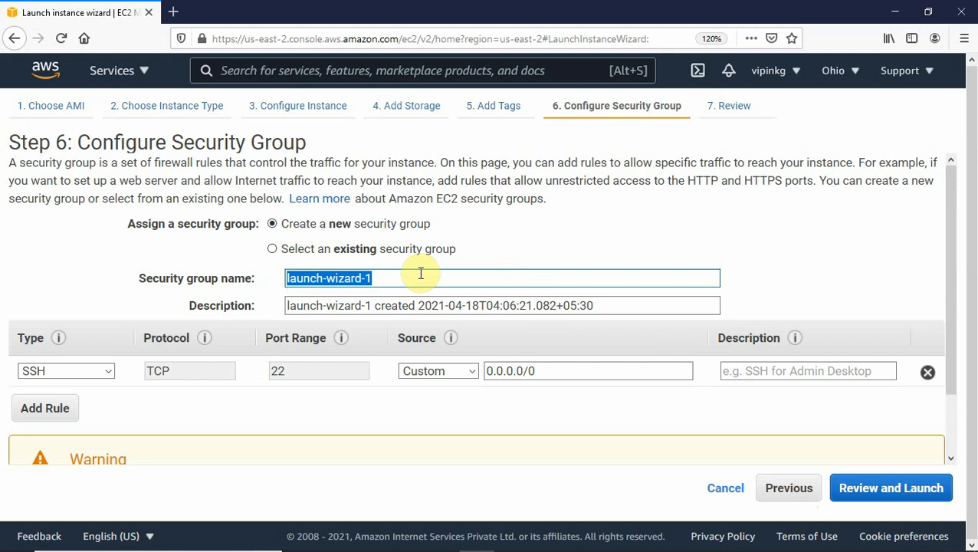
{"action": "type", "text": "sto"}
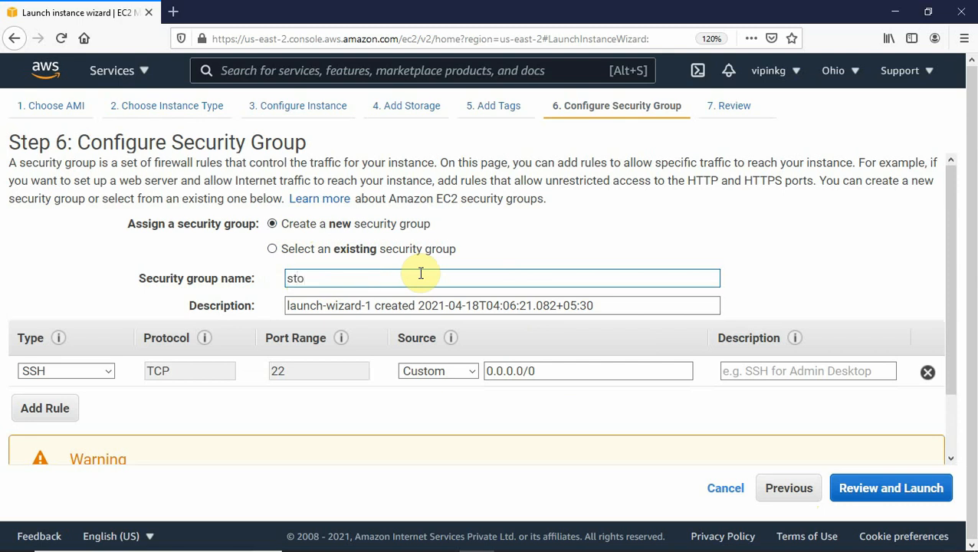
{"action": "type", "text": "rage-sg"}
{"action": "left_click_drag", "start_coordinate": [613, 304], "coordinate": [274, 308]}
{"action": "type", "text": "s"}
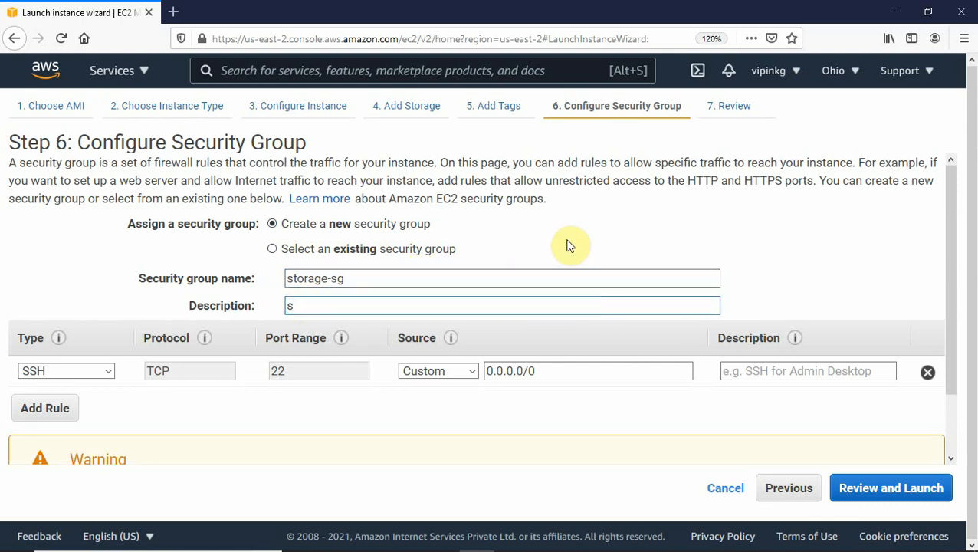
{"action": "type", "text": "torage-sg"}
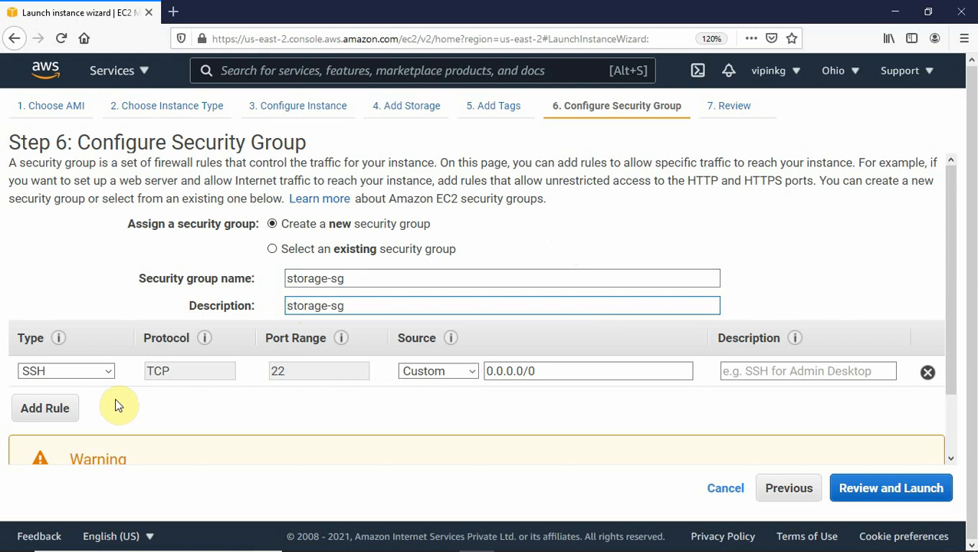
Step: Add an HTTP rule to the storage-sg security group
{"action": "left_click", "coordinate": [62, 408]}
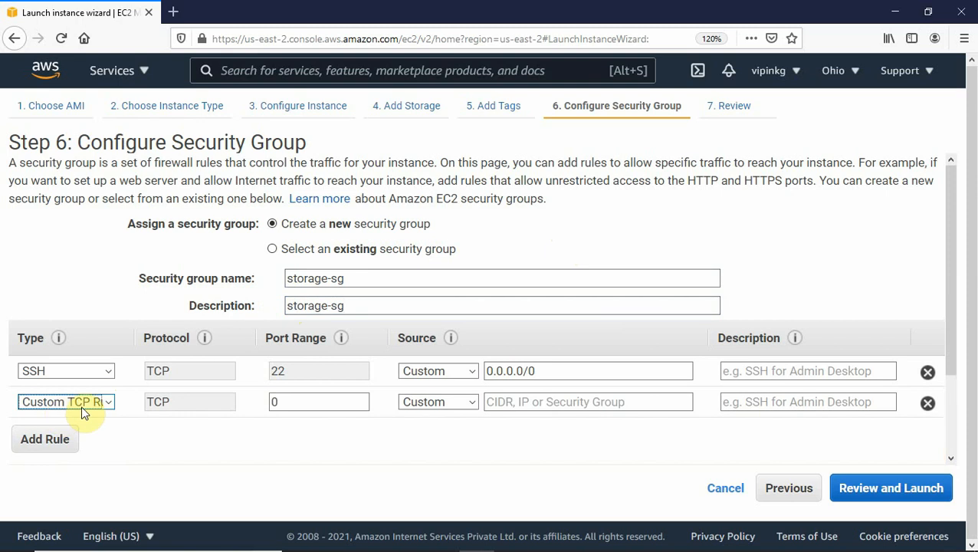
{"action": "left_click", "coordinate": [104, 403]}
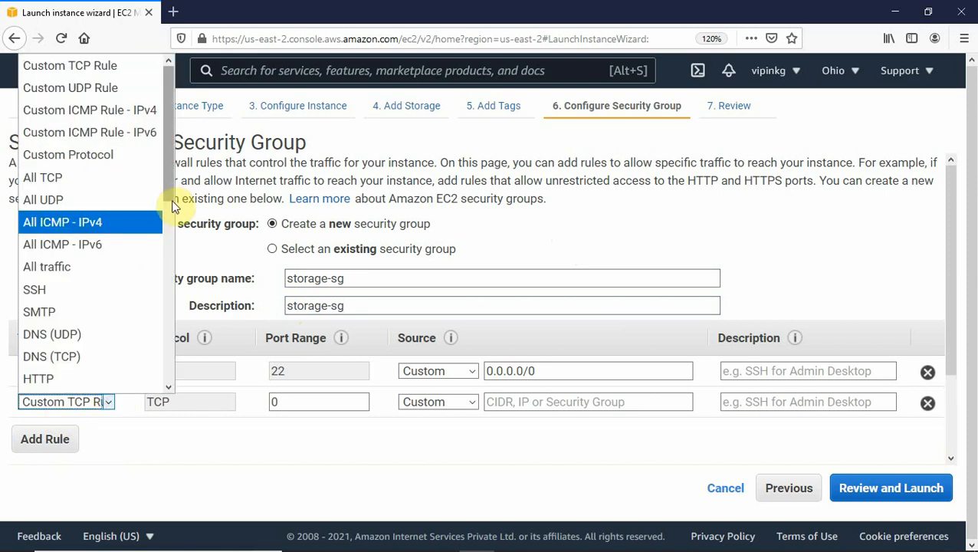
{"action": "left_click", "coordinate": [60, 377]}
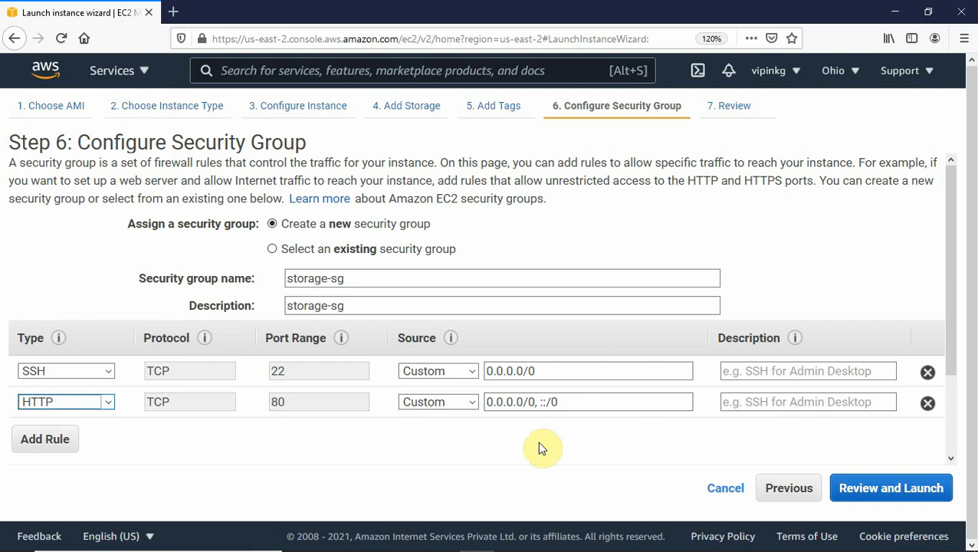
Step: Add an NFS rule to the storage-sg security group
{"action": "left_click", "coordinate": [65, 443]}
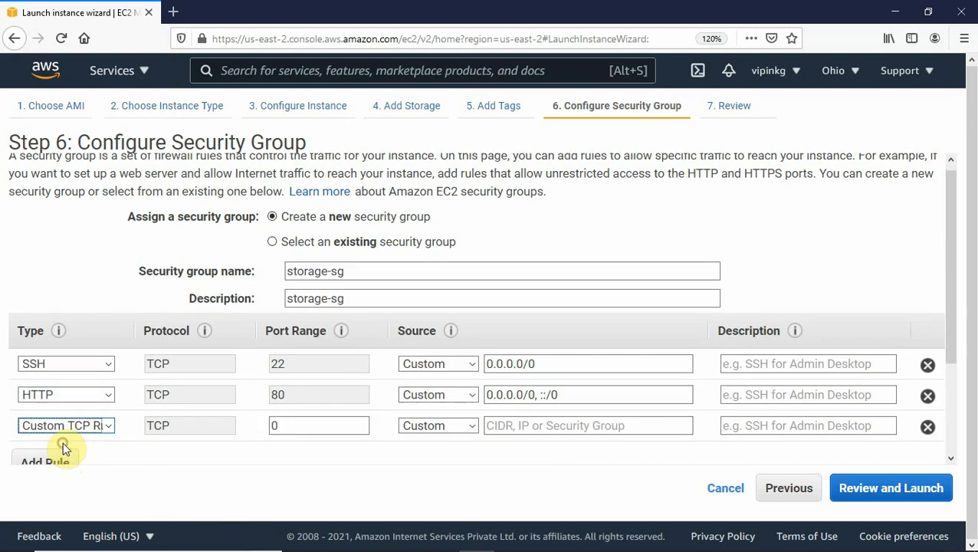
{"action": "left_click", "coordinate": [110, 426]}
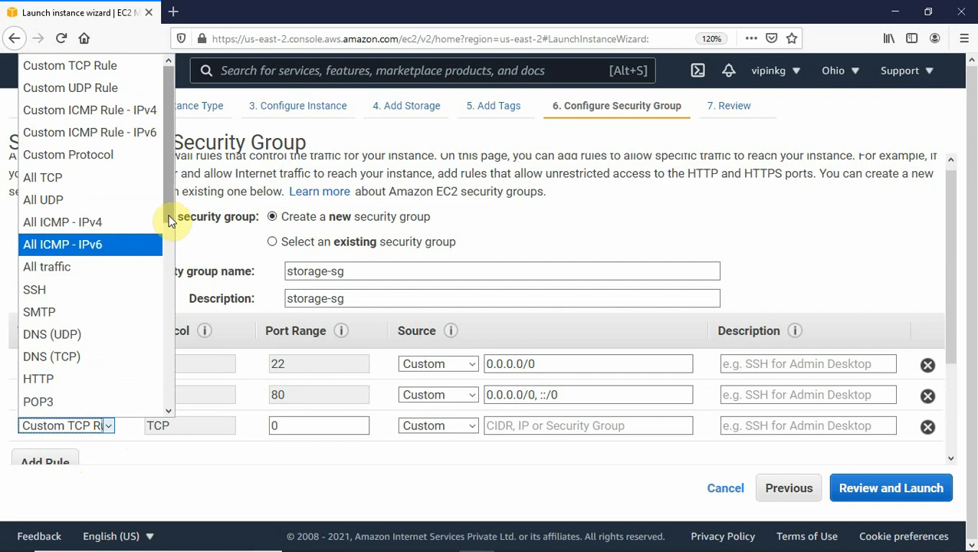
{"action": "left_click_drag", "start_coordinate": [169, 214], "coordinate": [164, 332]}
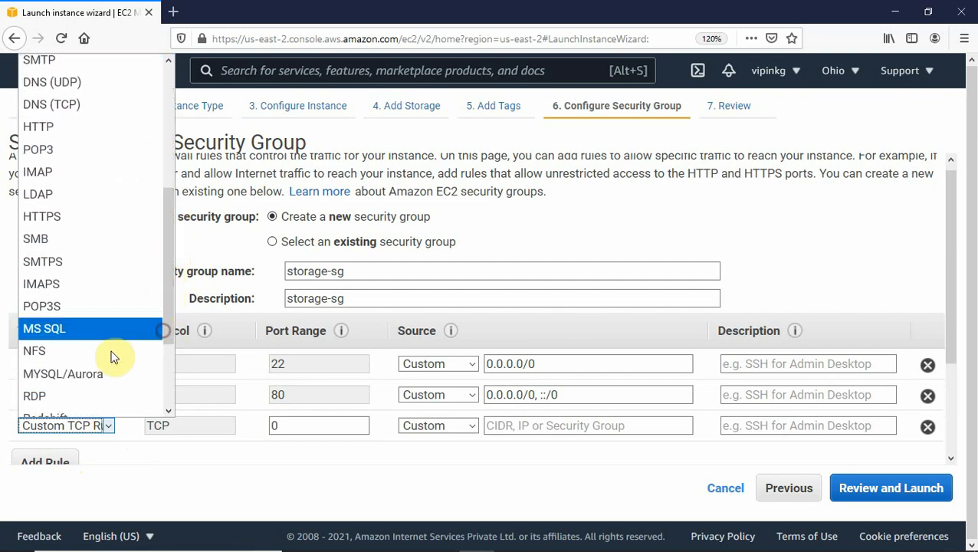
{"action": "left_click", "coordinate": [82, 351]}
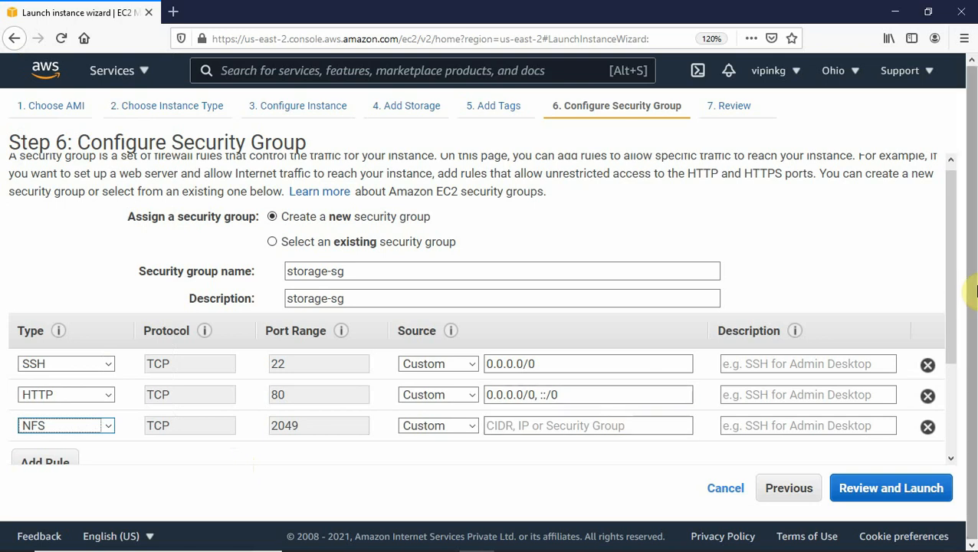
Step: Add a MYSQL/Aurora rule to the storage-sg security group
{"action": "left_click_drag", "start_coordinate": [954, 312], "coordinate": [951, 350]}
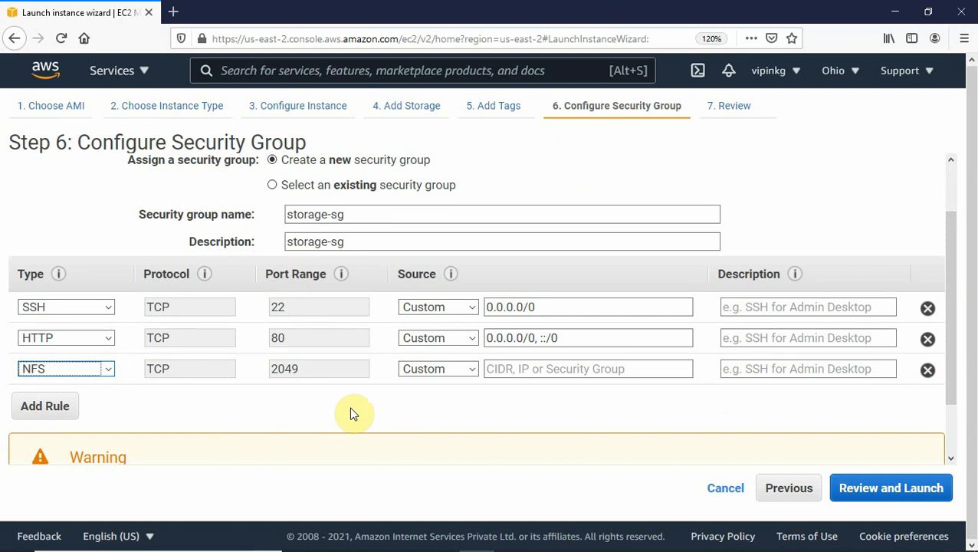
{"action": "left_click", "coordinate": [46, 414]}
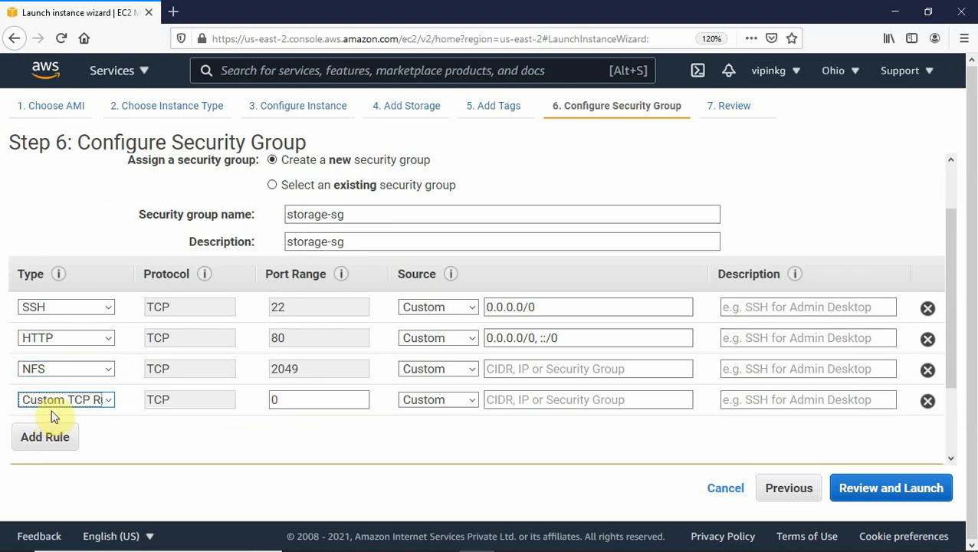
{"action": "left_click", "coordinate": [104, 397]}
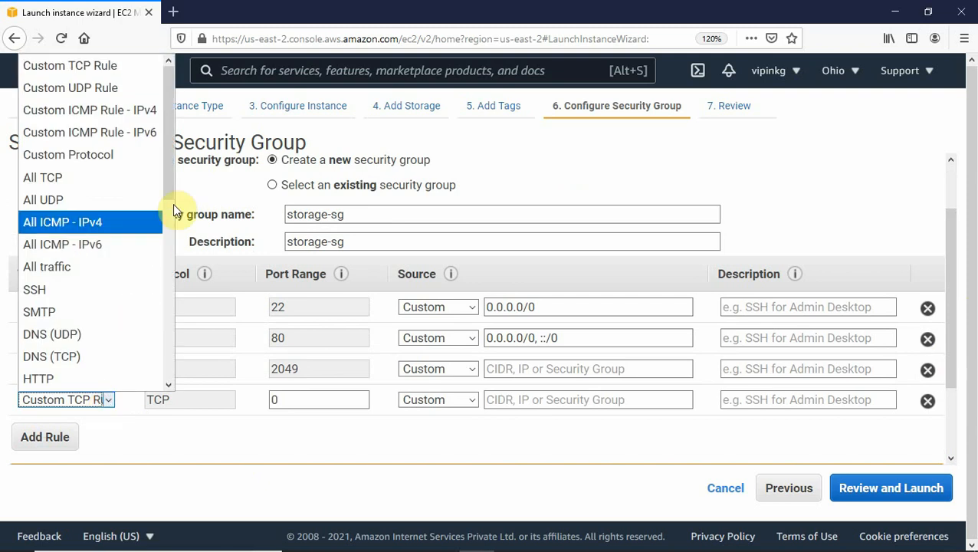
{"action": "left_click_drag", "start_coordinate": [172, 178], "coordinate": [163, 301]}
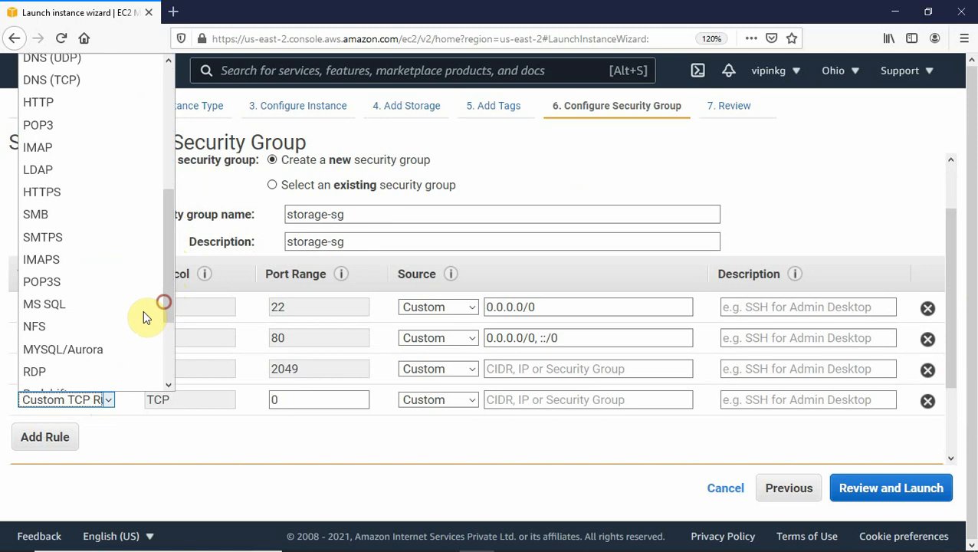
{"action": "left_click", "coordinate": [85, 347]}
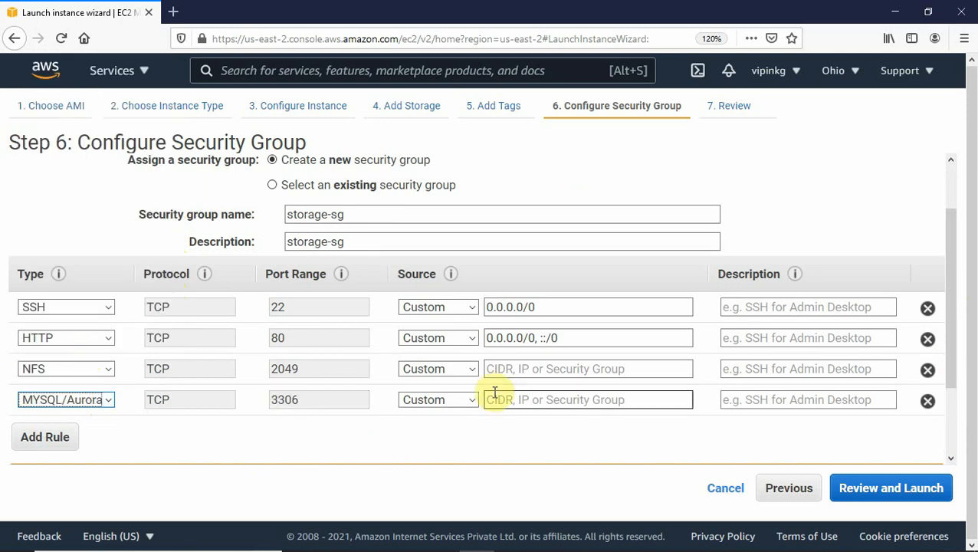
Step: Set the source of the NFS rule to 0.0.0.0/0
{"action": "left_click", "coordinate": [508, 369]}
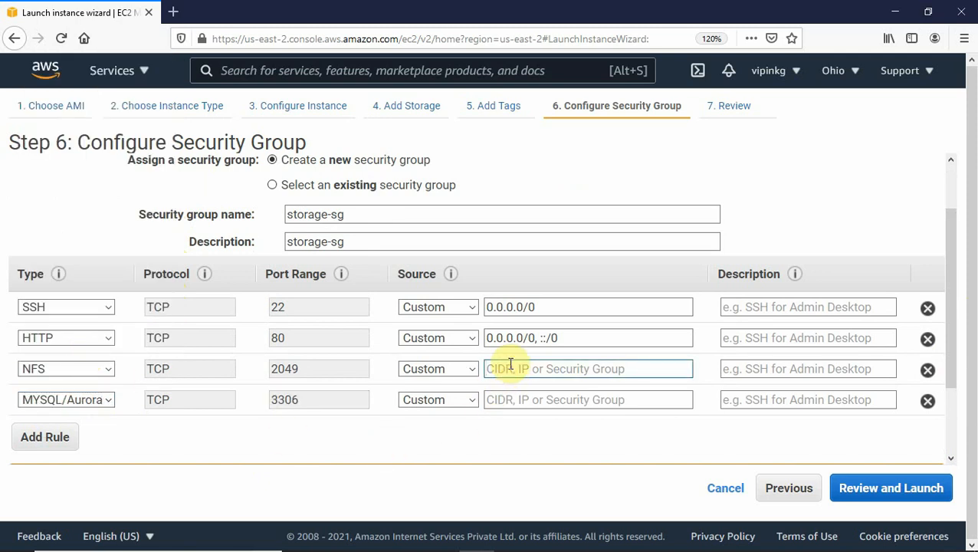
{"action": "left_click", "coordinate": [510, 364]}
{"action": "type", "text": "0"}
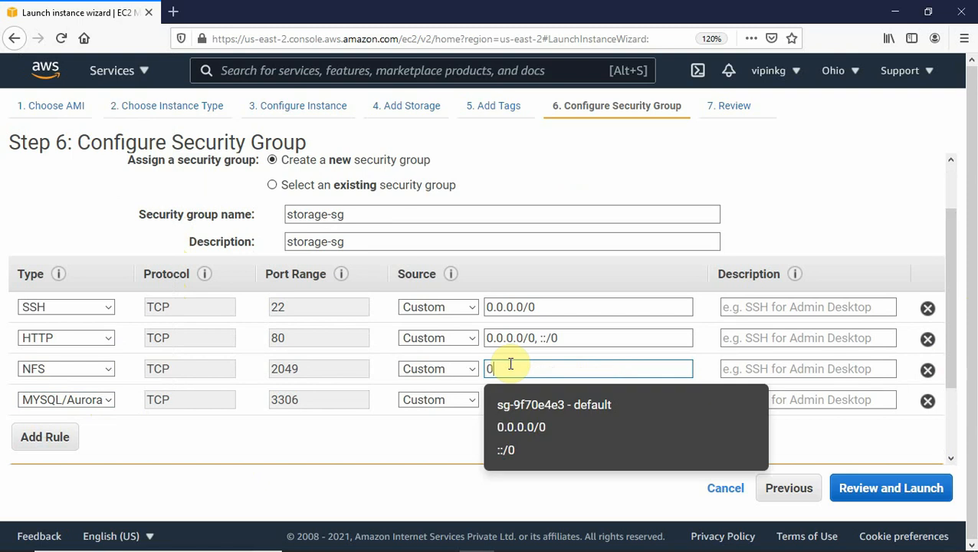
{"action": "left_click", "coordinate": [530, 427]}
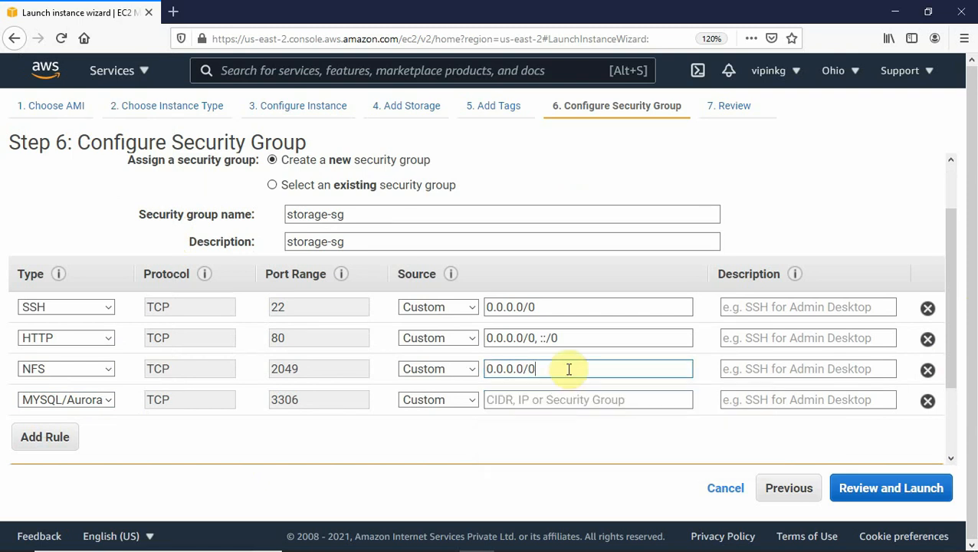
Step: Set the source of the MYSQL/Aurora rule to 0.0.0.0/0
{"action": "left_click", "coordinate": [512, 399]}
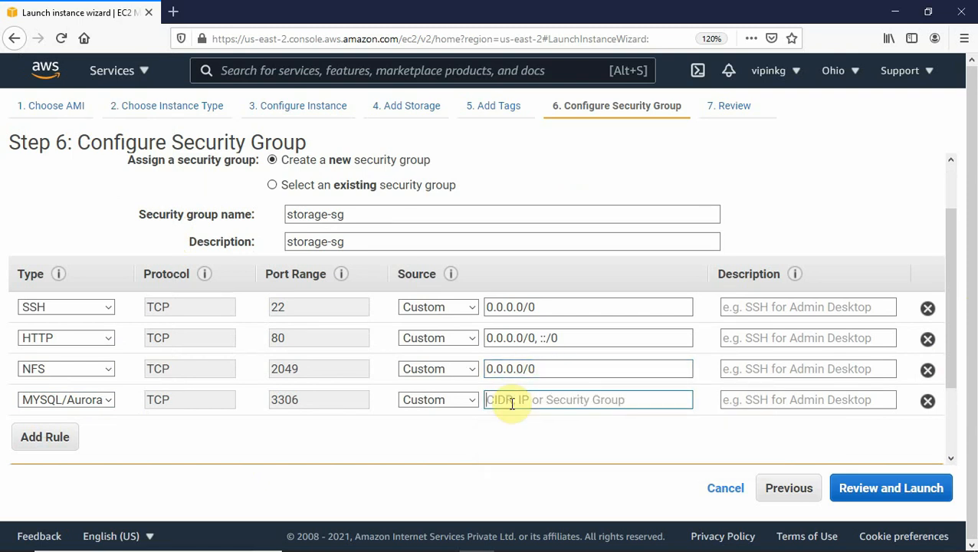
{"action": "type", "text": "0"}
{"action": "left_click", "coordinate": [523, 460]}
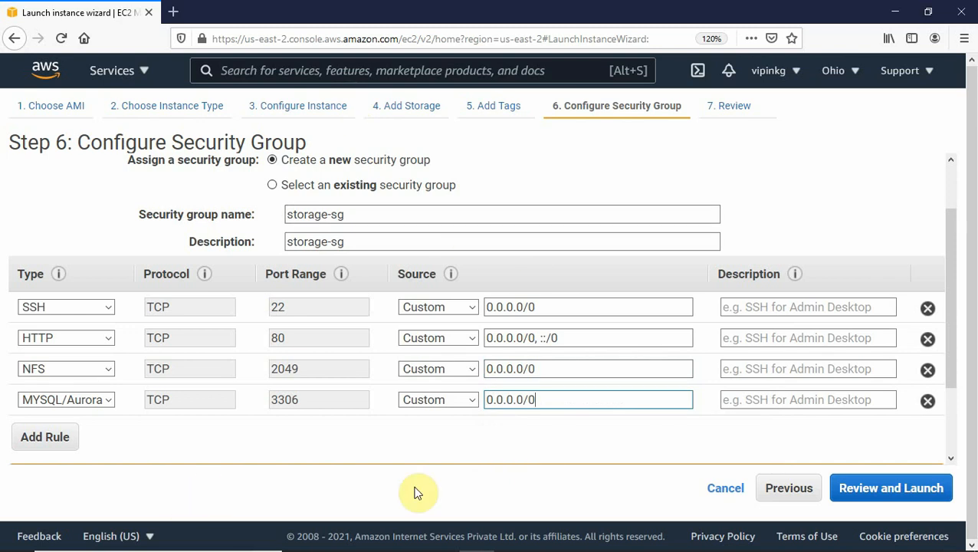
Step: Review and launch the instance with the preselected existing key pair, acknowledging access to its private key file
{"action": "left_click", "coordinate": [889, 488]}
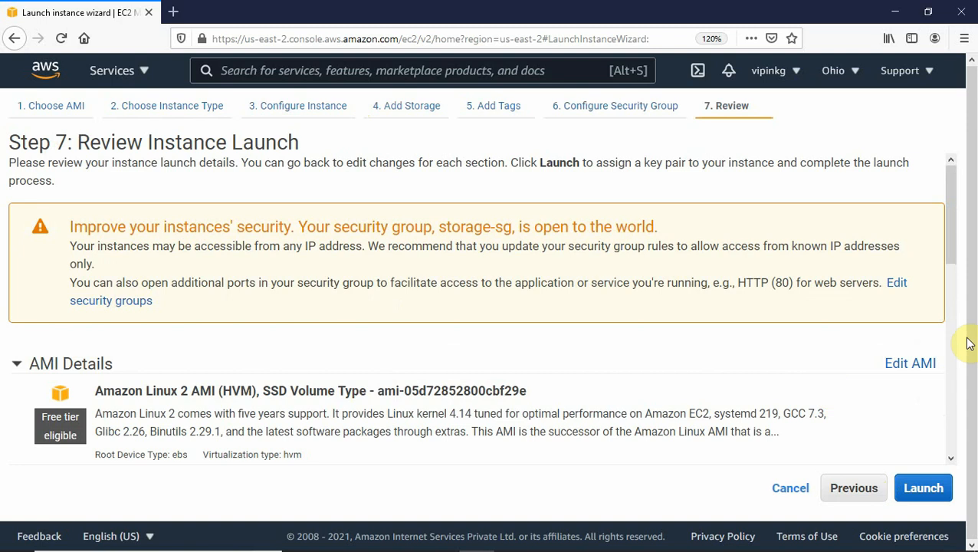
{"action": "left_click", "coordinate": [922, 491]}
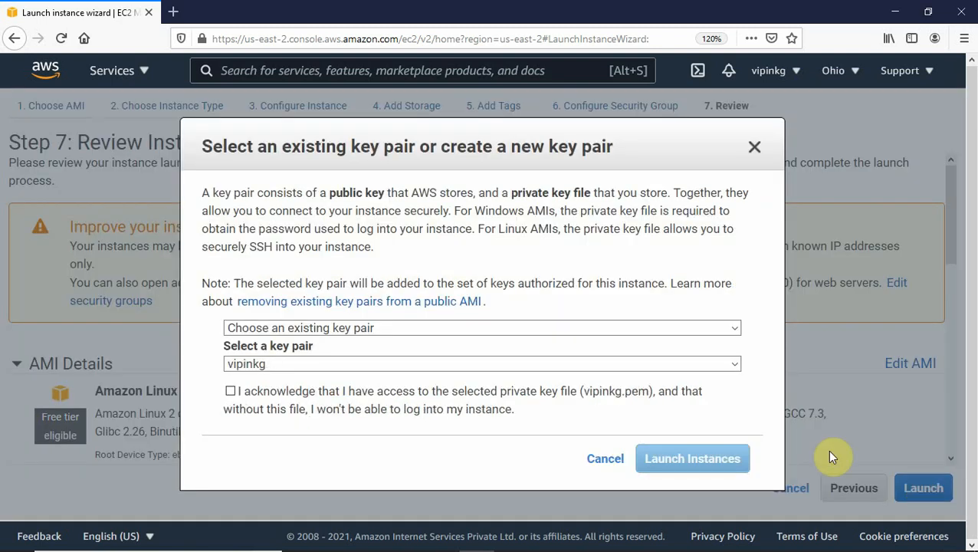
{"action": "left_click", "coordinate": [230, 391]}
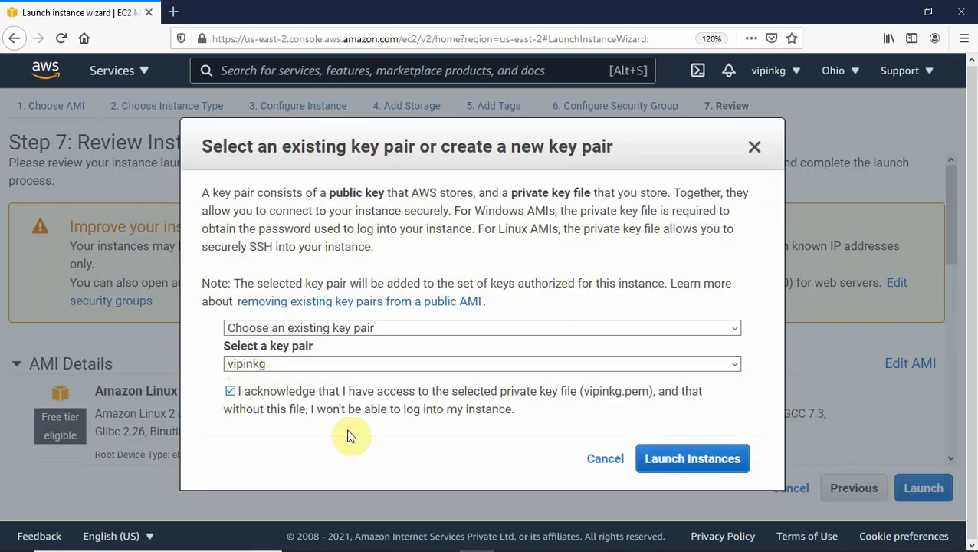
{"action": "left_click", "coordinate": [706, 467]}
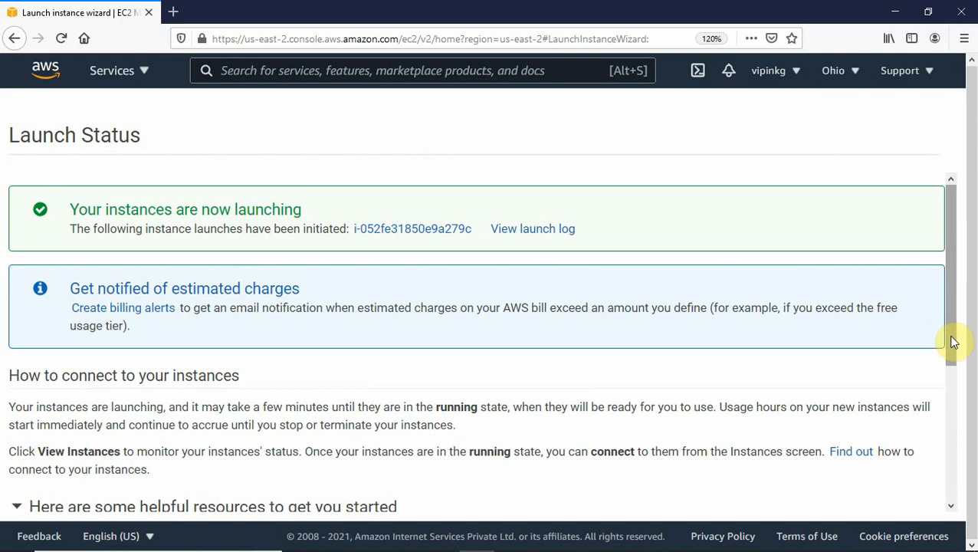
Step: Show the details of the Linux Server instance in the instances list and copy its public IPv4 address
{"action": "left_click_drag", "start_coordinate": [954, 338], "coordinate": [956, 491]}
{"action": "left_click", "coordinate": [888, 502]}
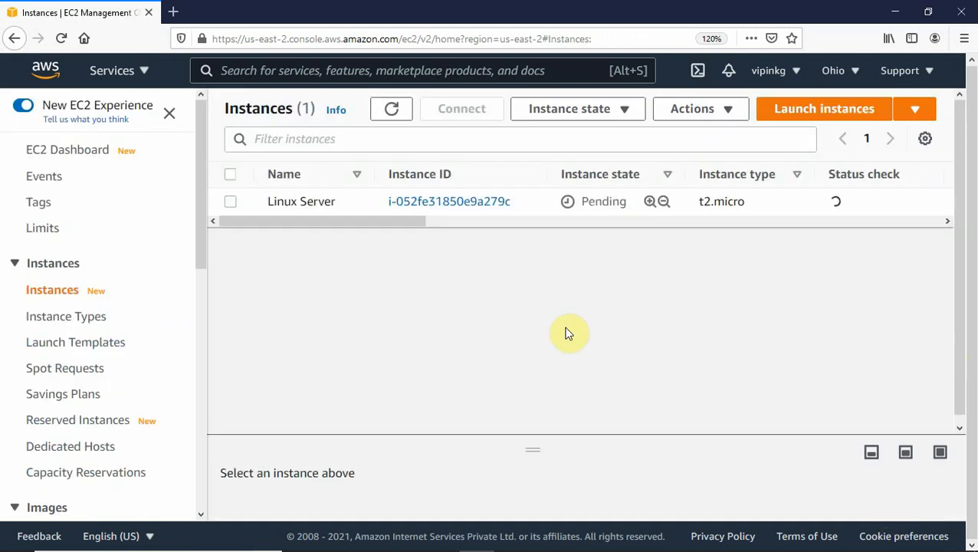
{"action": "left_click", "coordinate": [228, 206]}
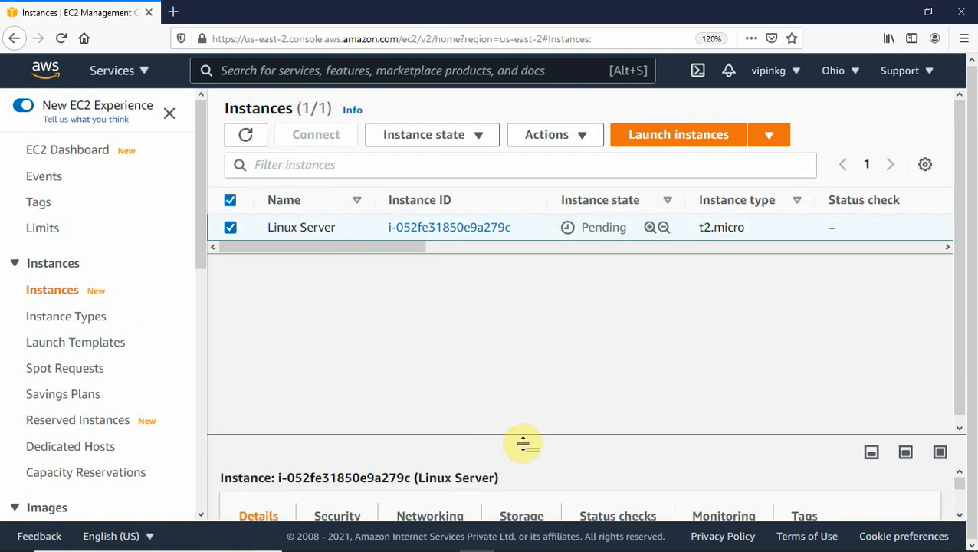
{"action": "left_click_drag", "start_coordinate": [532, 447], "coordinate": [532, 344]}
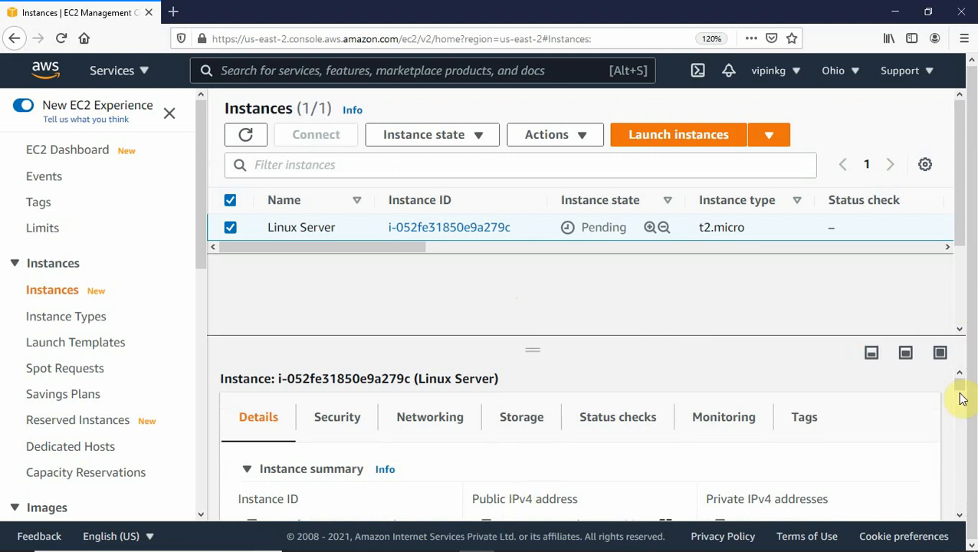
{"action": "scroll", "coordinate": [958, 518], "scroll_direction": "down", "scroll_amount": 1}
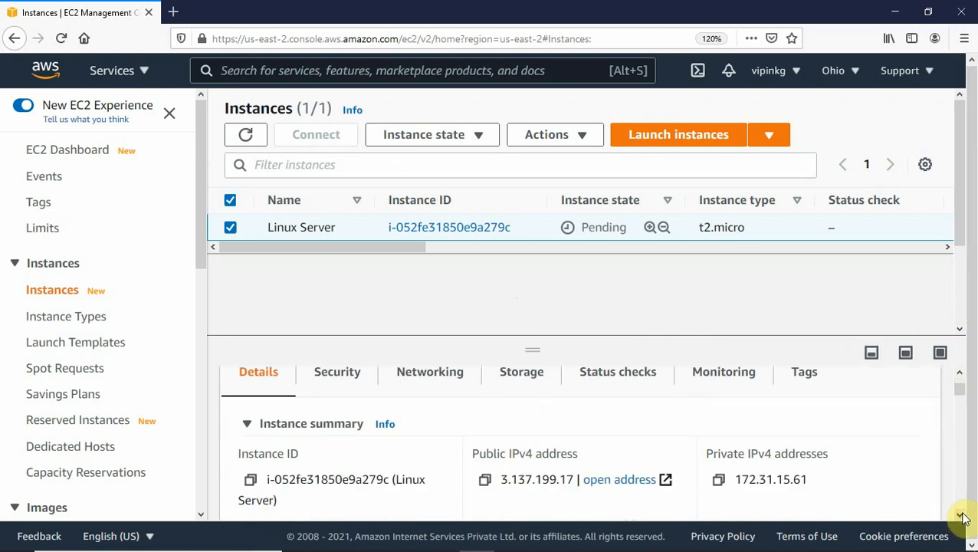
{"action": "left_click", "coordinate": [484, 480]}
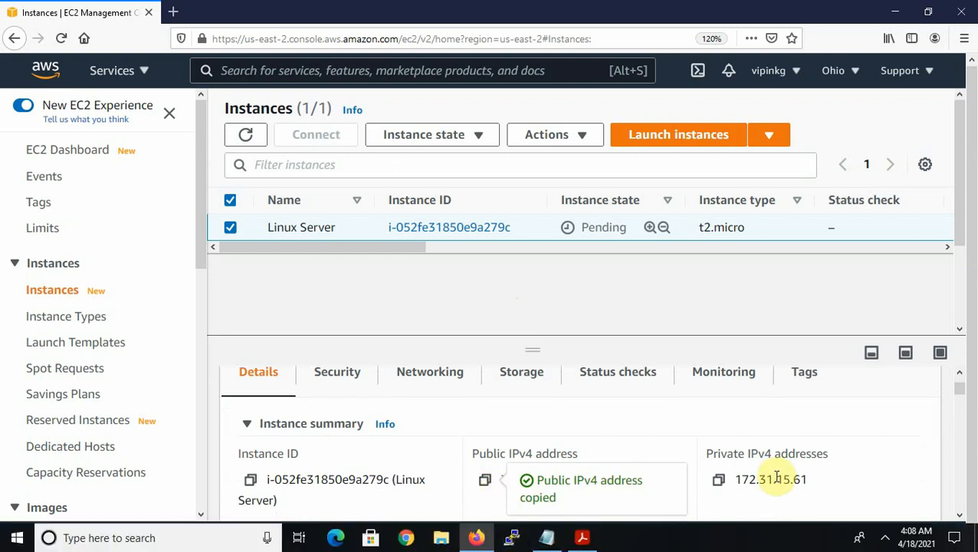
Step: Switch to Notepad, paste the copied public IPv4 address into the blank note, and return to the instances list
{"action": "key", "text": "alt+Tab"}
{"action": "key", "text": "alt+Tab"}
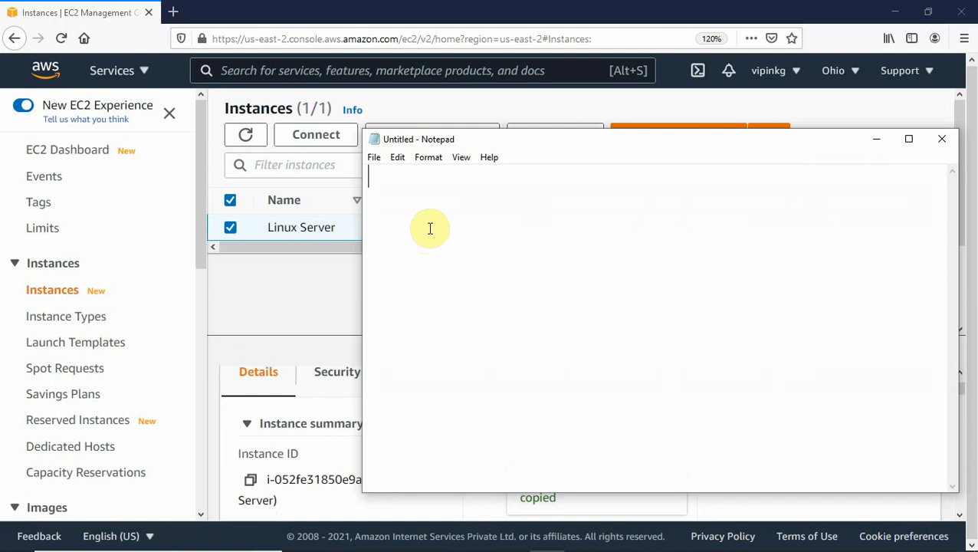
{"action": "key", "text": "ctrl+v"}
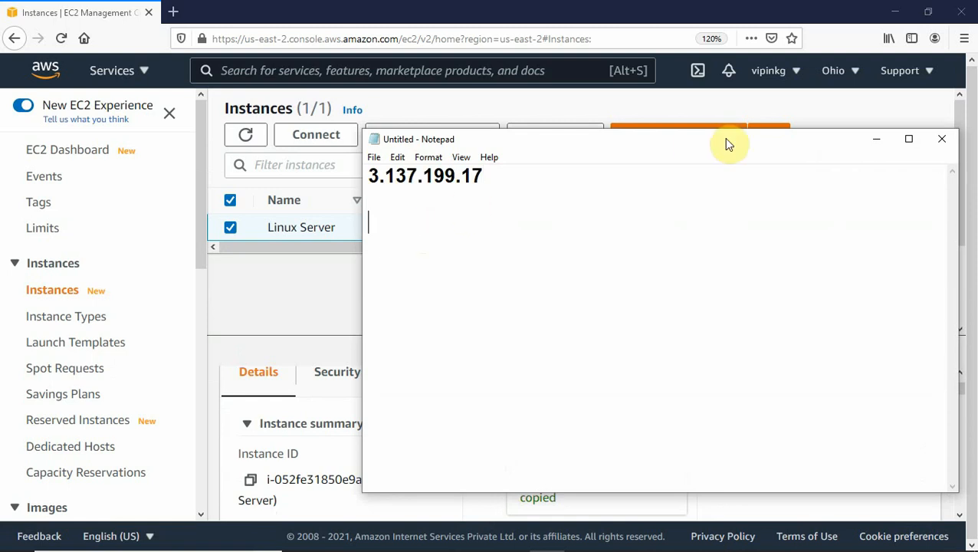
{"action": "left_click", "coordinate": [875, 142]}
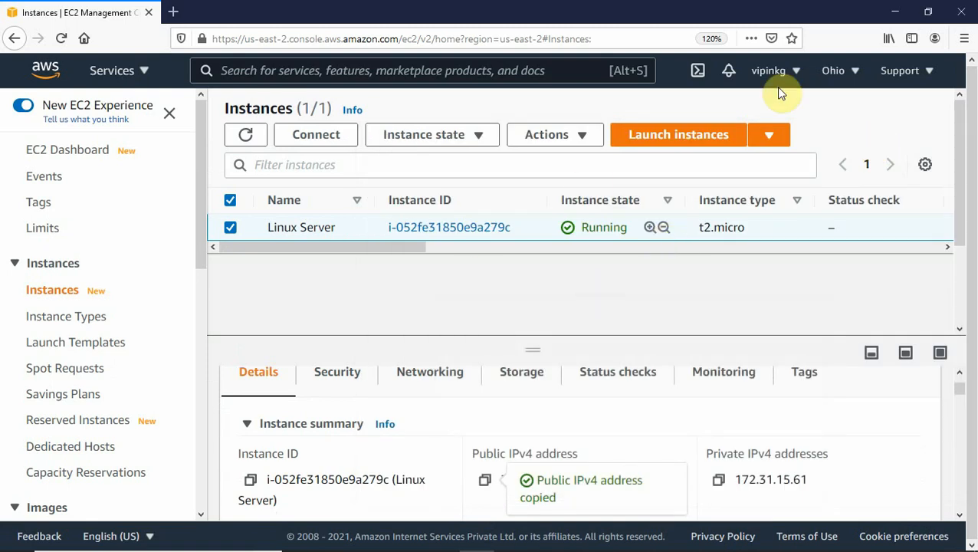
Step: Start launching another instance using the Microsoft Windows Server 2016 Base image
{"action": "left_click", "coordinate": [659, 141]}
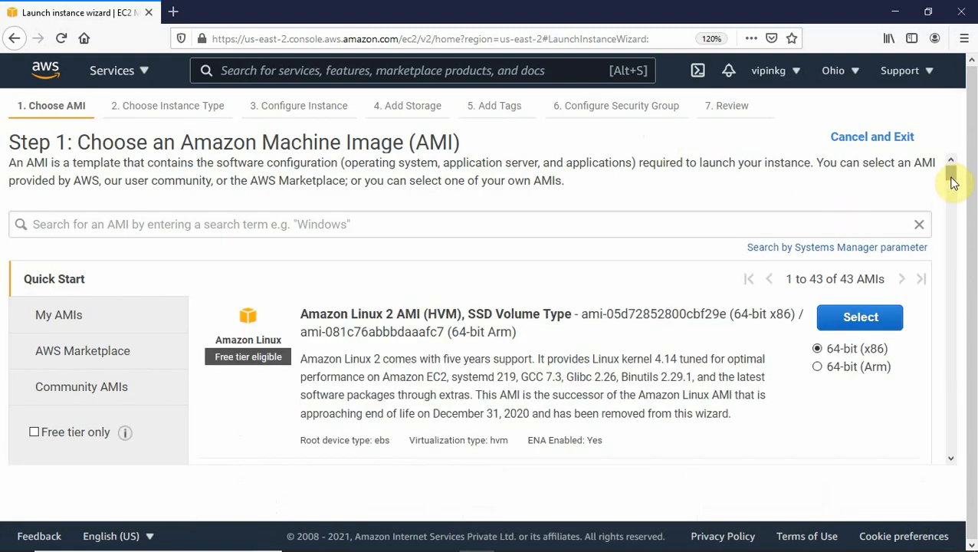
{"action": "left_click_drag", "start_coordinate": [949, 178], "coordinate": [945, 291]}
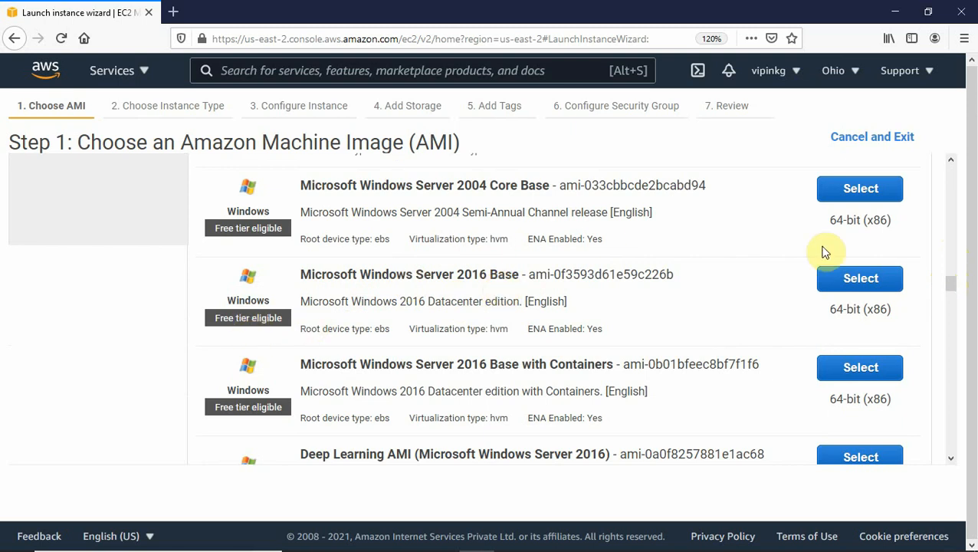
{"action": "left_click", "coordinate": [856, 282]}
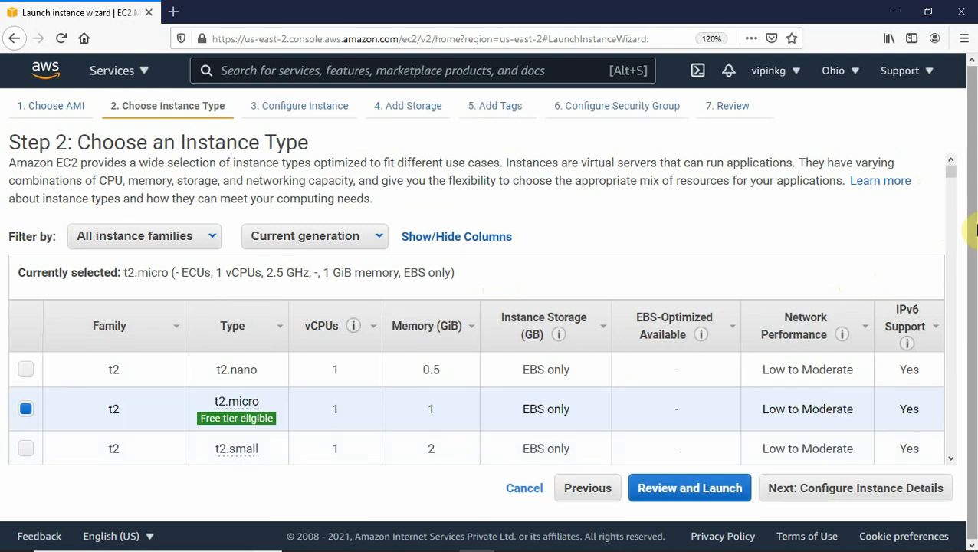
Step: Accept the t2.micro instance type and set the subnet to the default one in us-east-2a
{"action": "scroll", "coordinate": [948, 458], "scroll_direction": "down", "scroll_amount": 2}
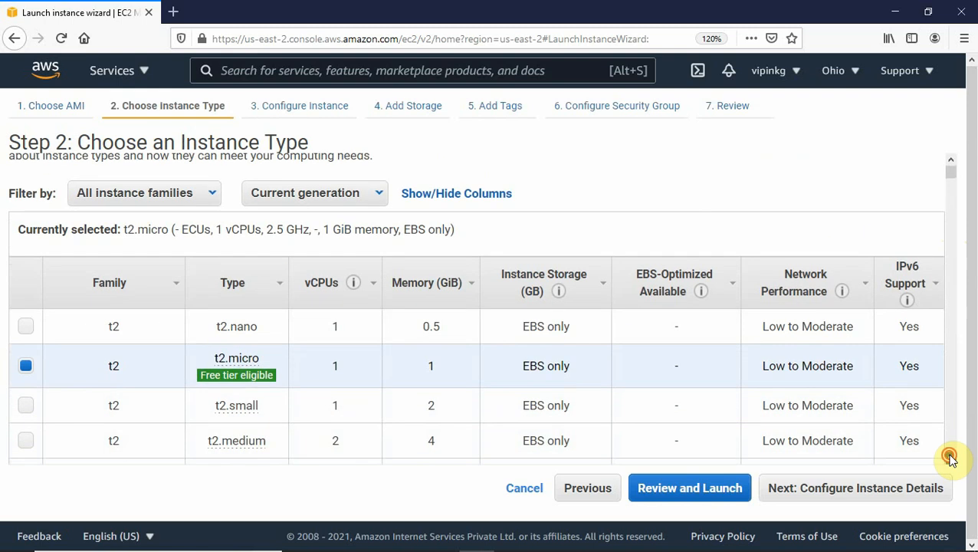
{"action": "left_click", "coordinate": [834, 504]}
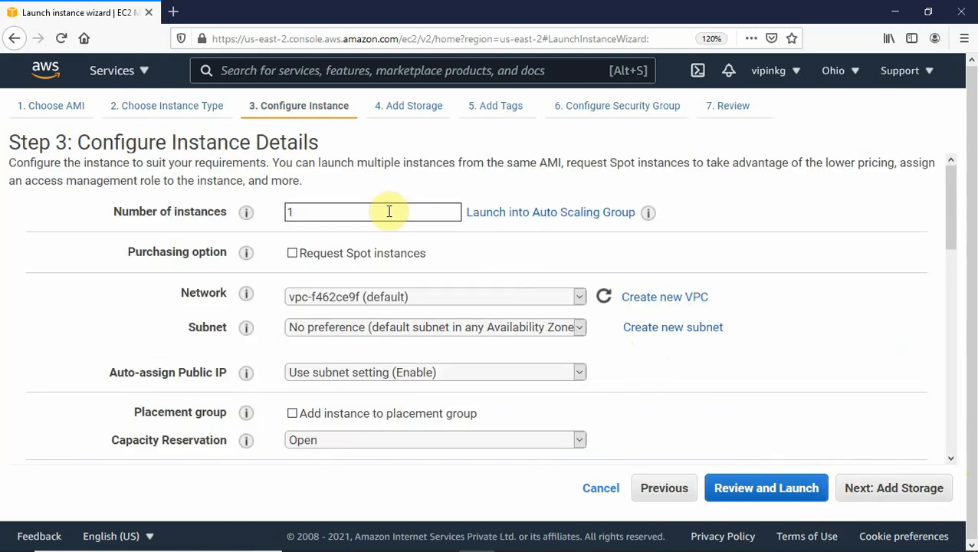
{"action": "left_click", "coordinate": [580, 329]}
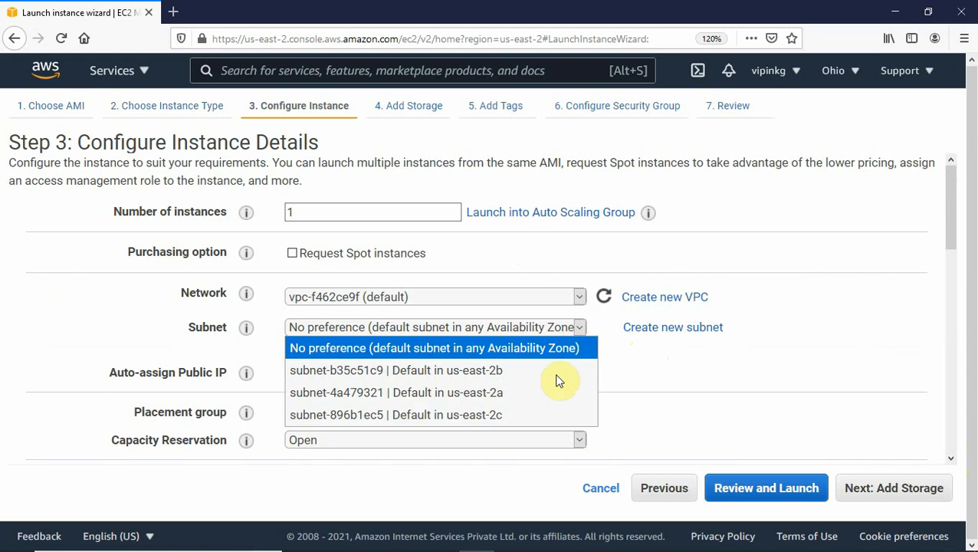
{"action": "left_click", "coordinate": [496, 396]}
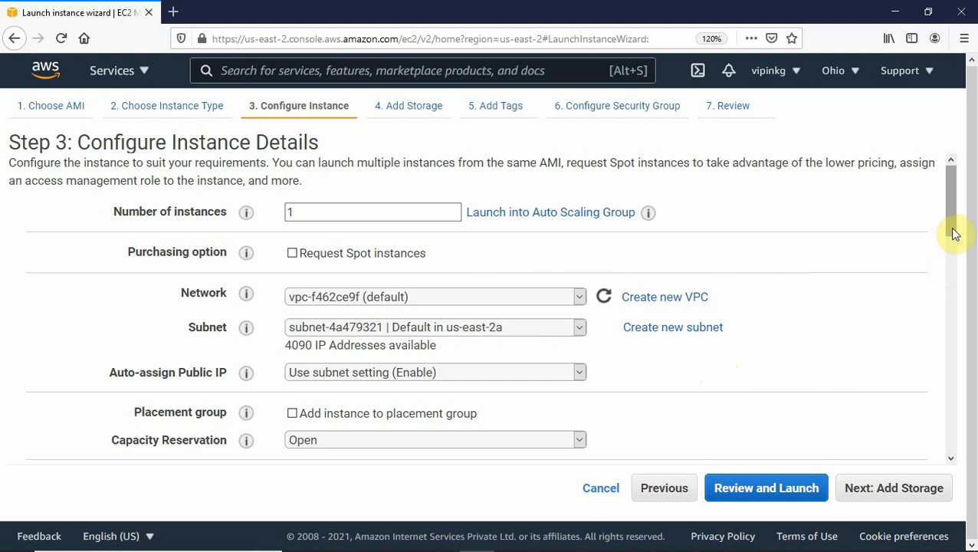
{"action": "mouse_move", "coordinate": [954, 234]}
{"action": "left_mouse_down"}
{"action": "mouse_move", "coordinate": [945, 443]}
{"action": "mouse_move", "coordinate": [883, 191]}
{"action": "left_mouse_up"}
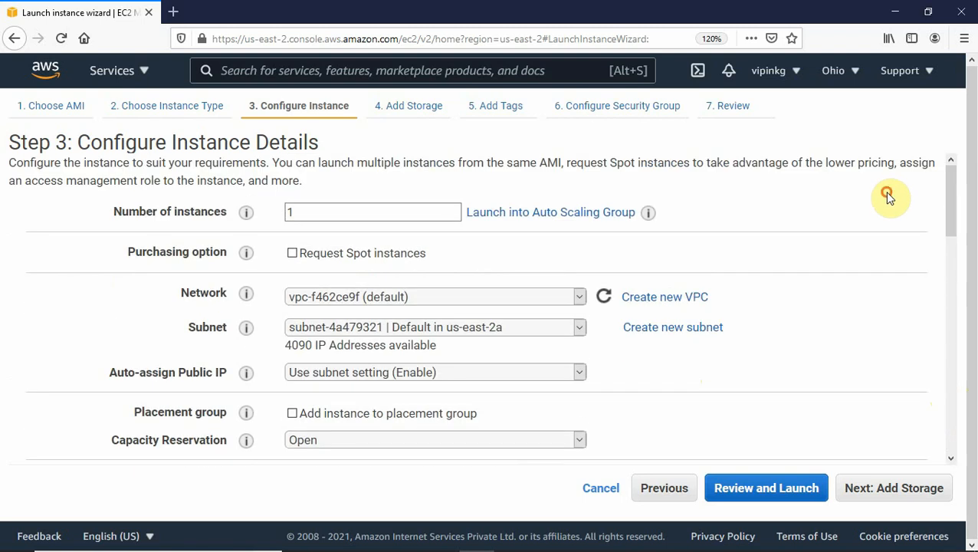
{"action": "left_click", "coordinate": [908, 498]}
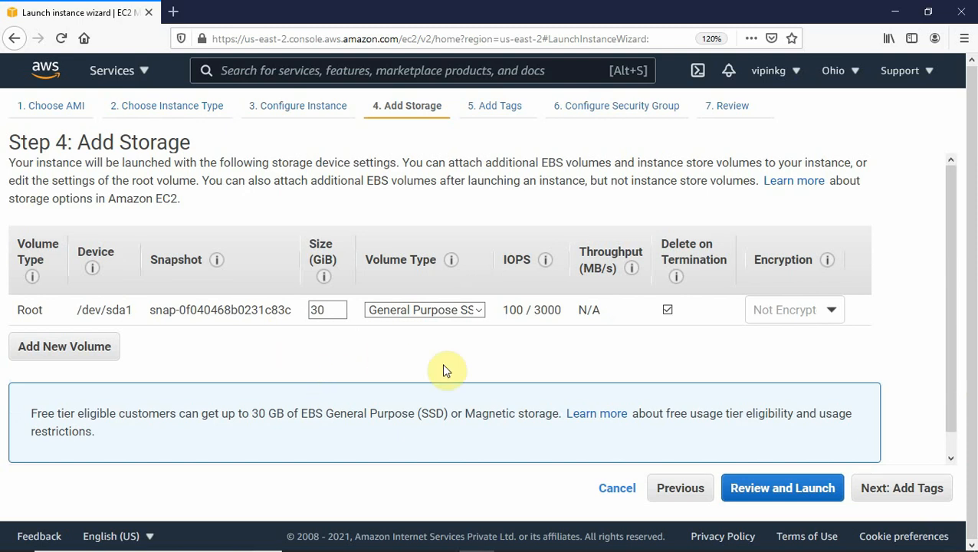
Step: Keep the default root volume and add a tag with key Name and value Windows Server
{"action": "left_click", "coordinate": [892, 490]}
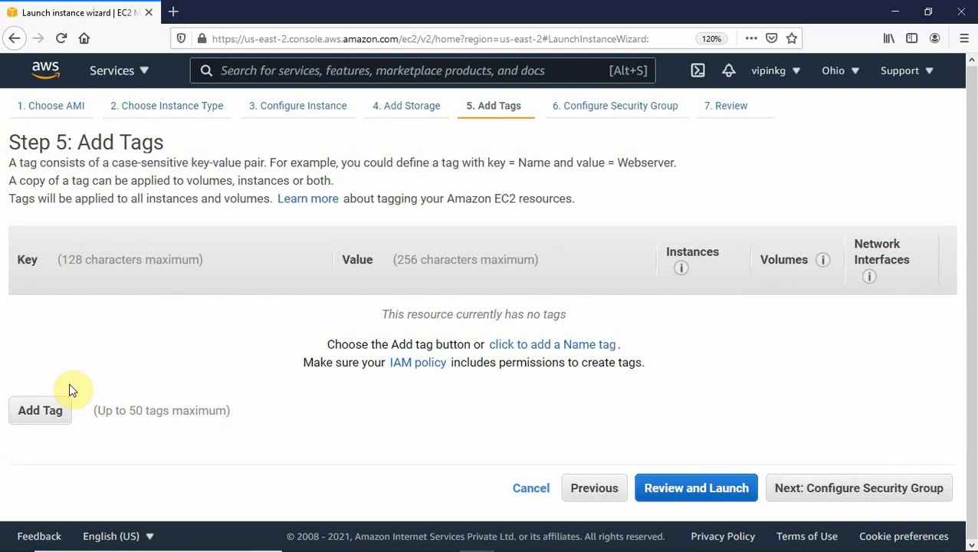
{"action": "left_click", "coordinate": [43, 414]}
{"action": "left_click", "coordinate": [145, 320]}
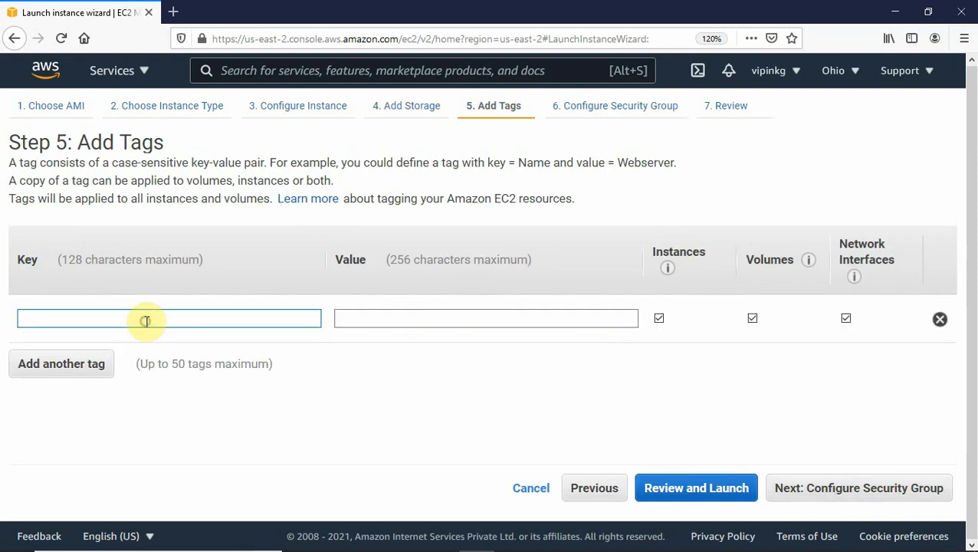
{"action": "type", "text": "Name"}
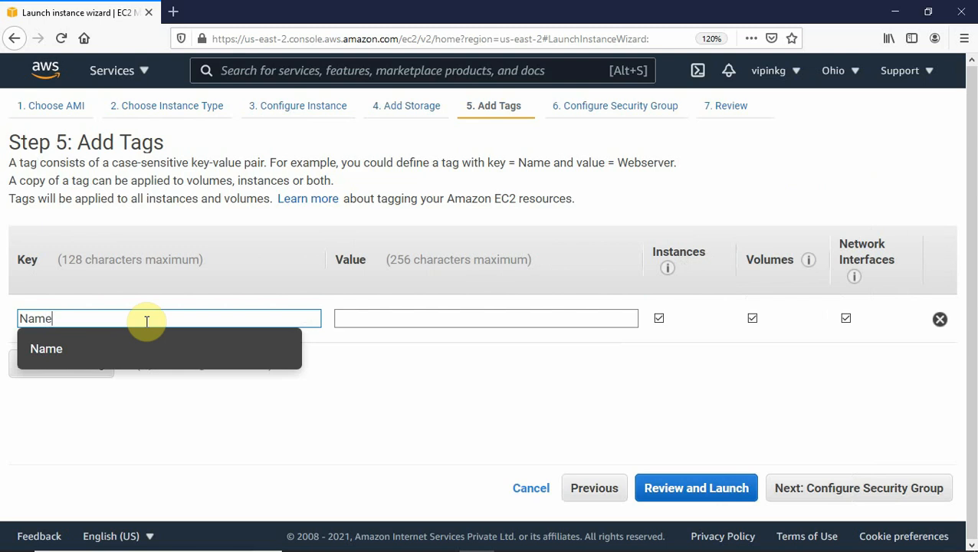
{"action": "left_click", "coordinate": [371, 319]}
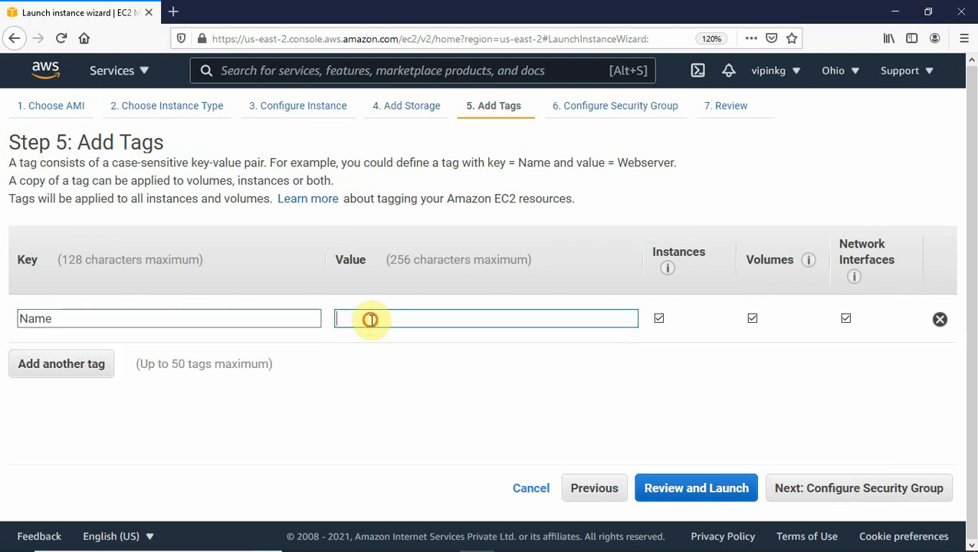
{"action": "type", "text": "Windows "}
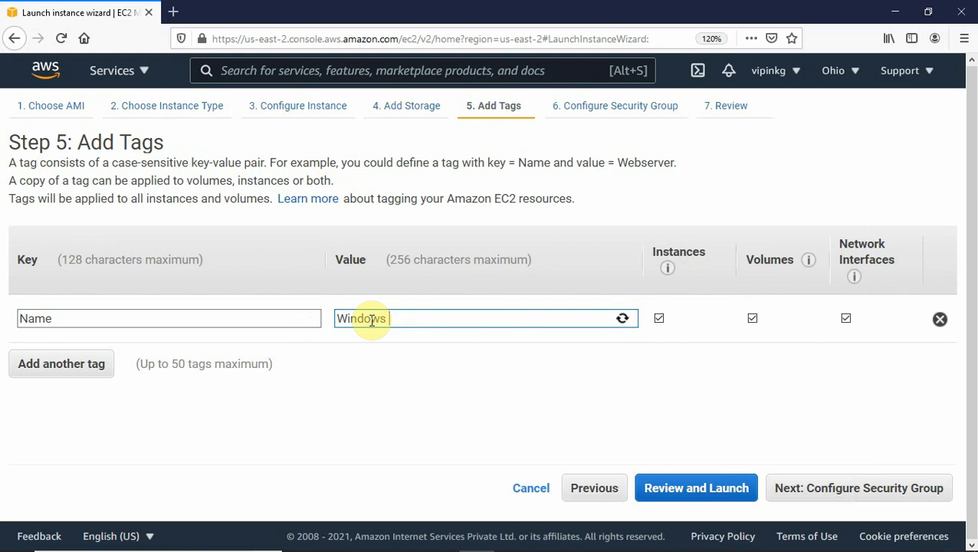
{"action": "type", "text": "Server"}
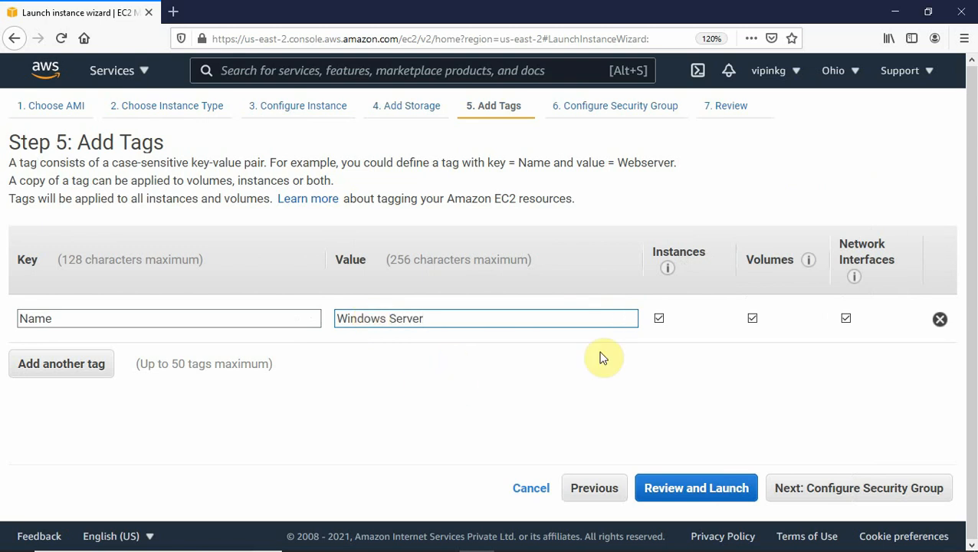
{"action": "left_click", "coordinate": [834, 497]}
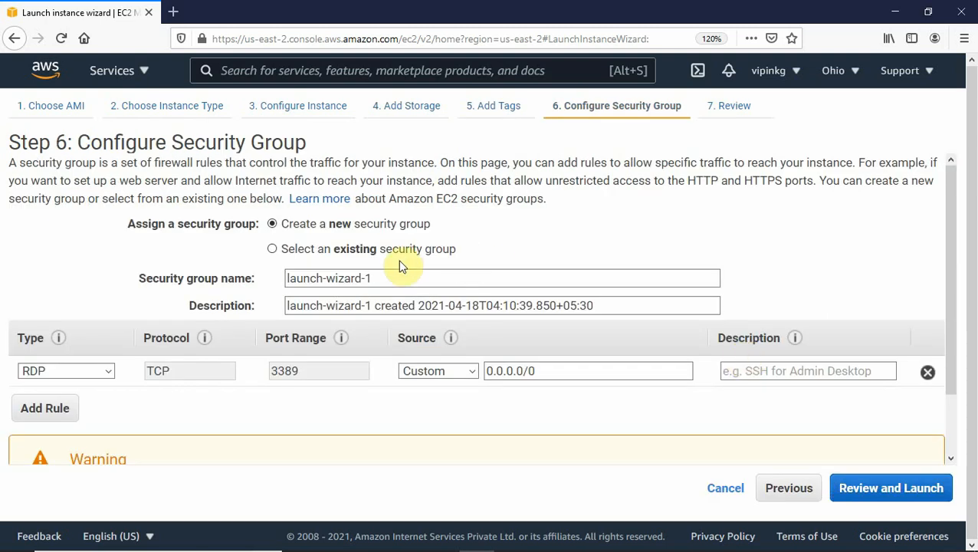
Step: Choose to create a new security group with rdp-sg as both its name and description
{"action": "left_click", "coordinate": [307, 255]}
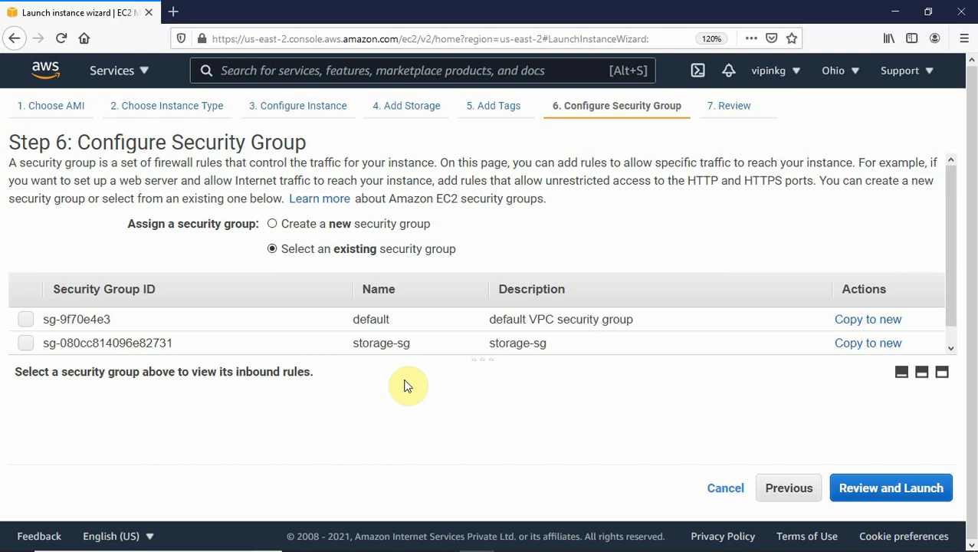
{"action": "left_click", "coordinate": [281, 227]}
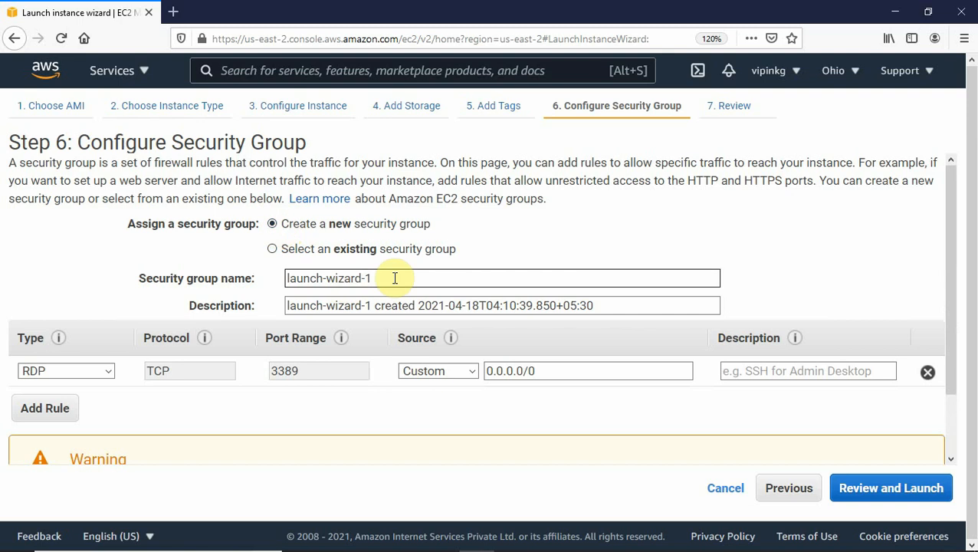
{"action": "left_click", "coordinate": [392, 278]}
{"action": "left_click_drag", "start_coordinate": [393, 278], "coordinate": [258, 275]}
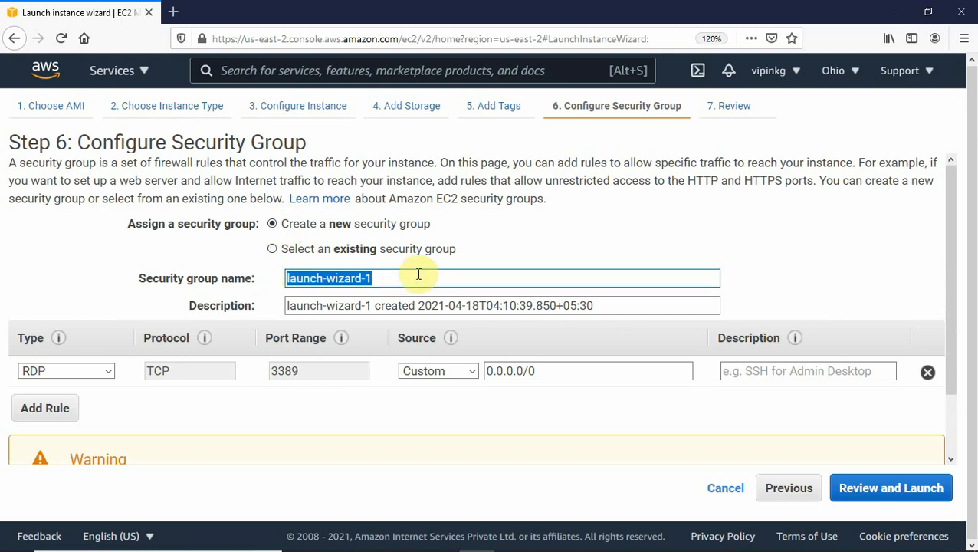
{"action": "type", "text": "win-"}
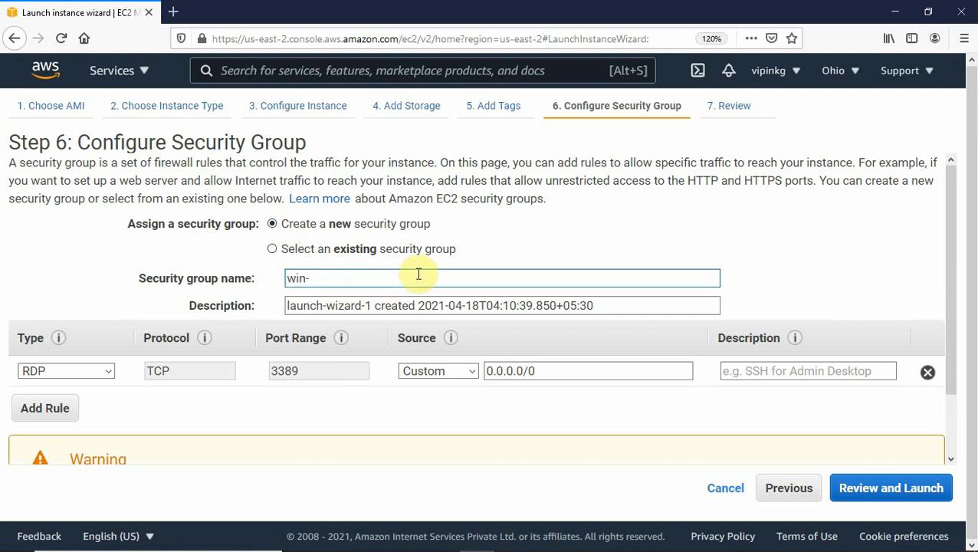
{"action": "type", "text": "sg"}
{"action": "key", "text": "BackSpace"}
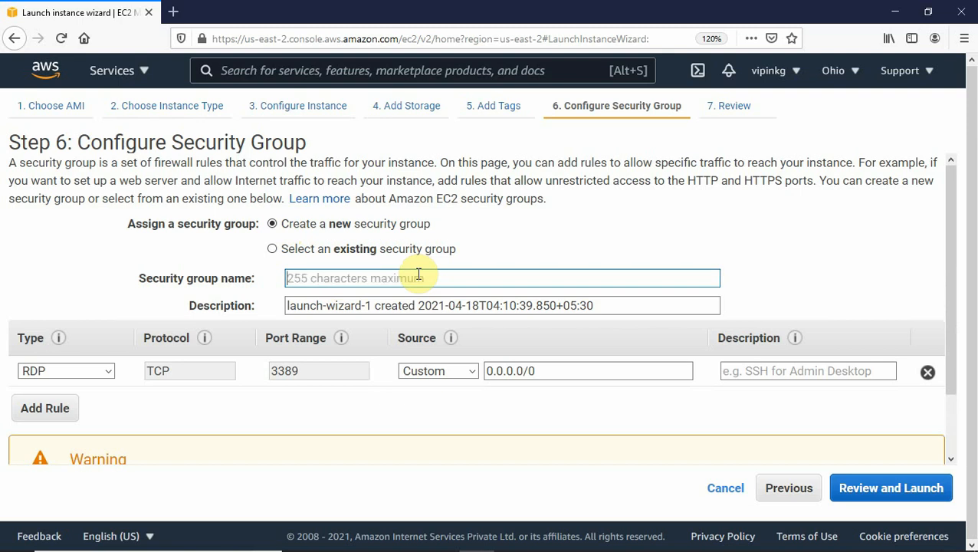
{"action": "type", "text": "rdp-sg"}
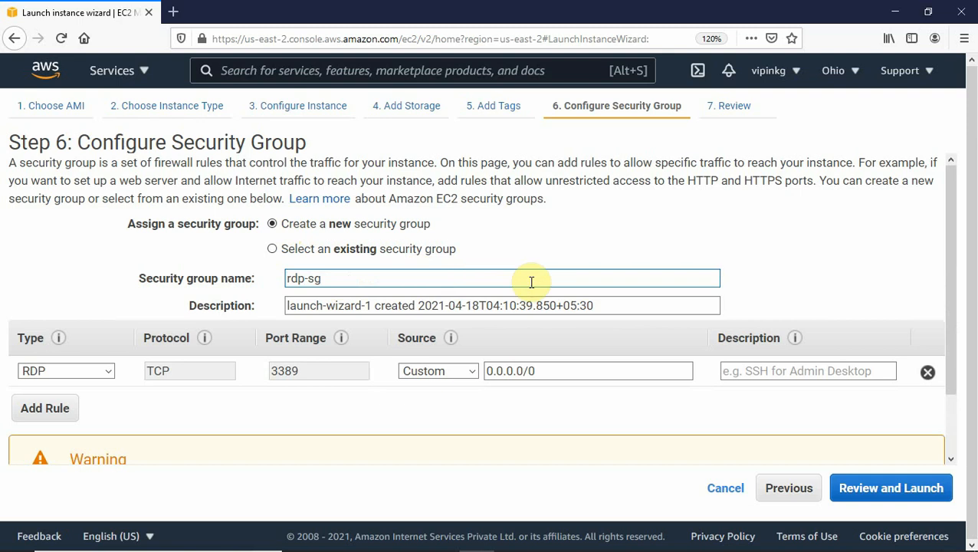
{"action": "left_click_drag", "start_coordinate": [593, 305], "coordinate": [424, 305]}
{"action": "left_click_drag", "start_coordinate": [362, 299], "coordinate": [273, 297]}
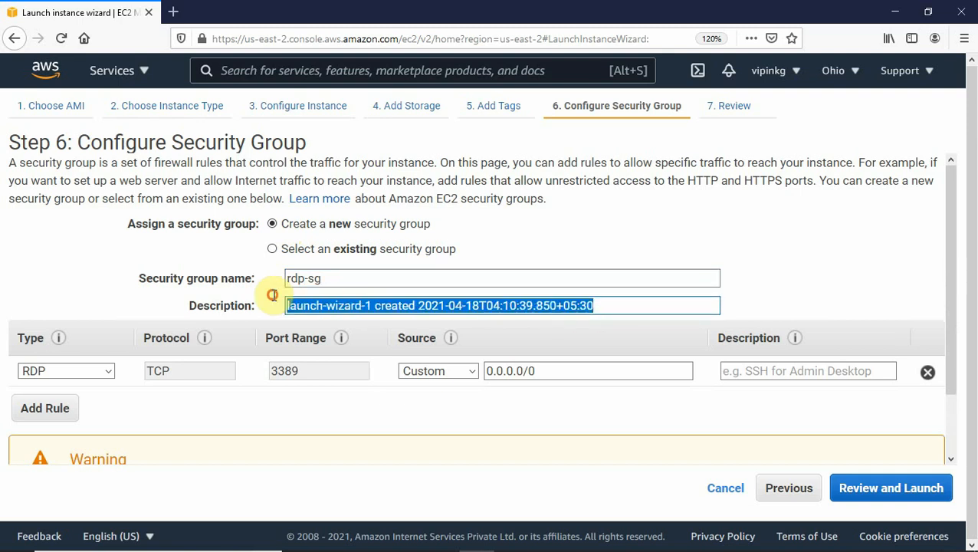
{"action": "type", "text": "rdp-sg"}
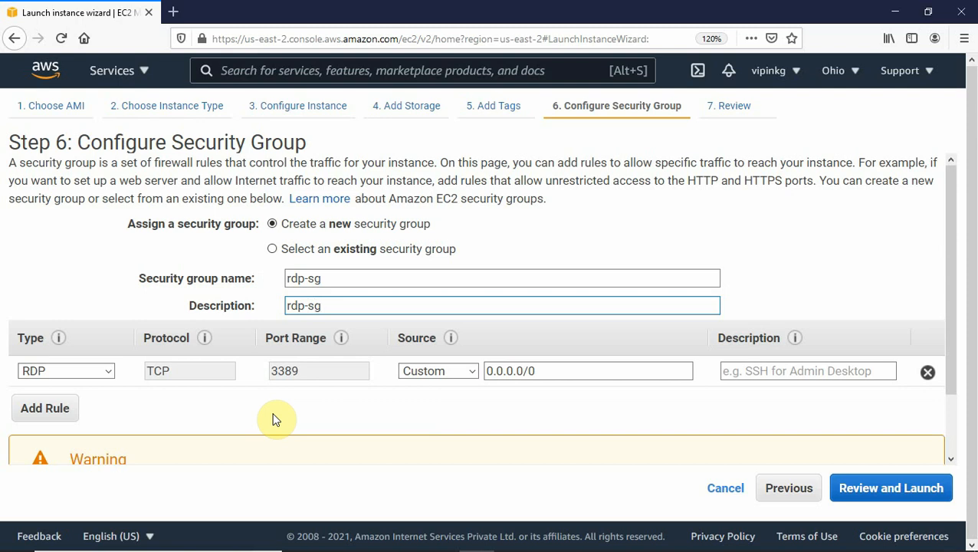
Step: Add an inbound rule of type HTTP to the security group
{"action": "left_click", "coordinate": [63, 409]}
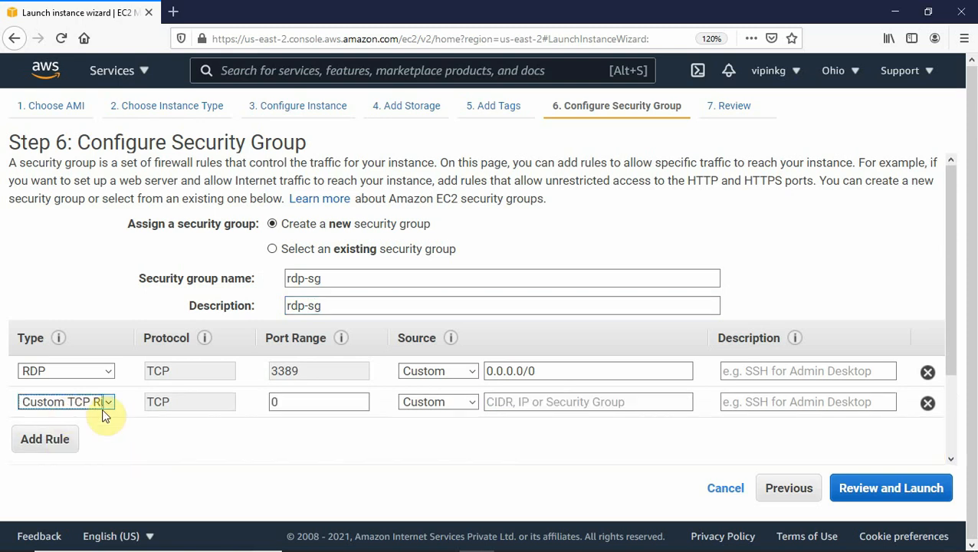
{"action": "left_click", "coordinate": [108, 403]}
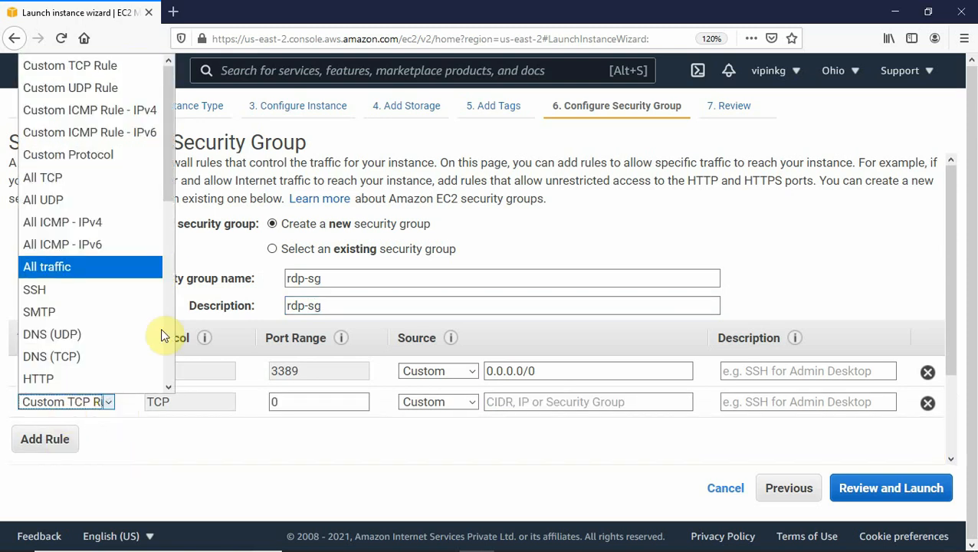
{"action": "left_click", "coordinate": [80, 378]}
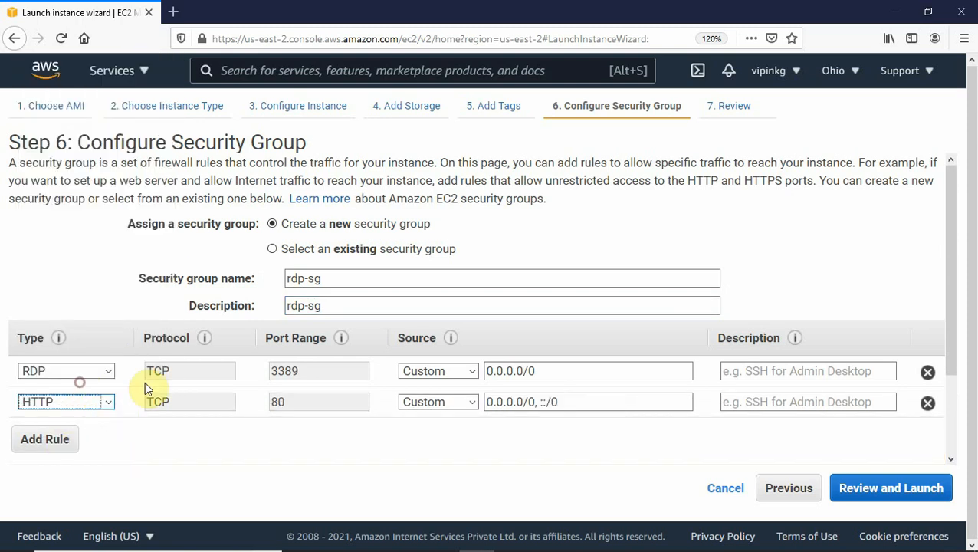
Step: Add a MYSQL/Aurora inbound rule with the custom source 0.0.0.0/0
{"action": "left_click", "coordinate": [48, 440]}
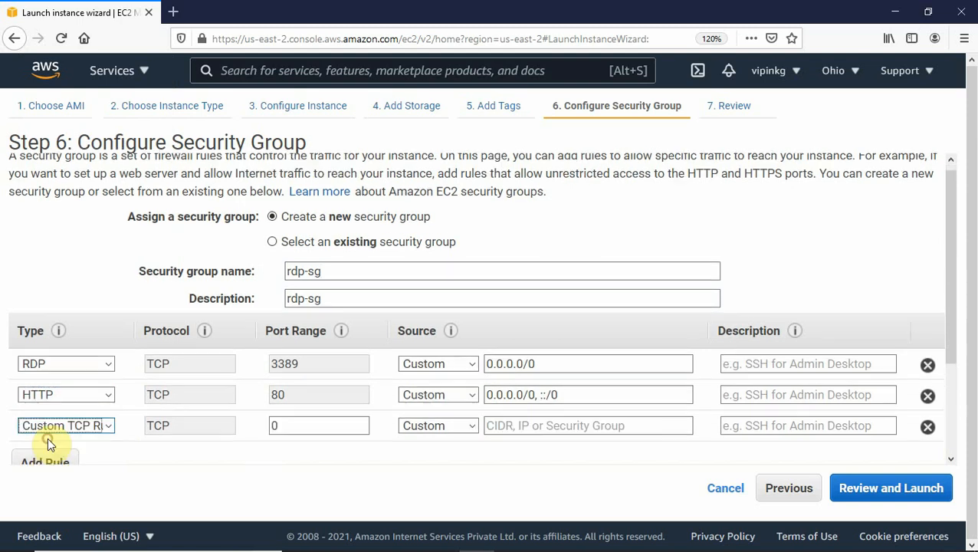
{"action": "left_click", "coordinate": [109, 426]}
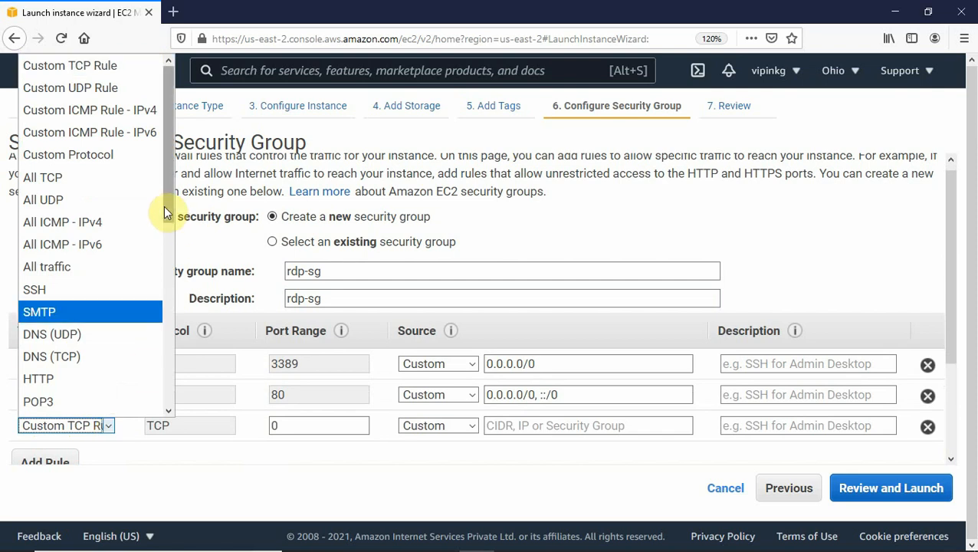
{"action": "left_click_drag", "start_coordinate": [169, 213], "coordinate": [164, 348]}
{"action": "left_click", "coordinate": [104, 340]}
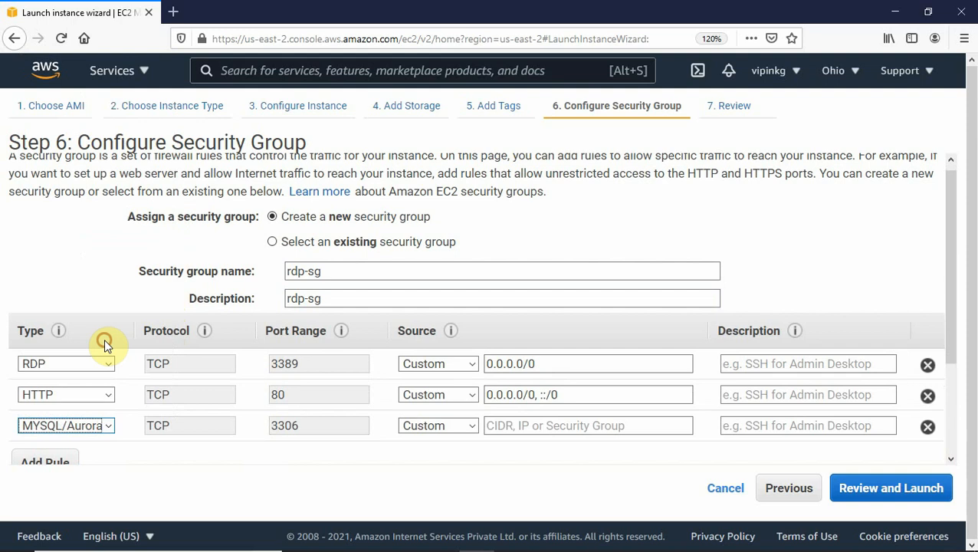
{"action": "left_click", "coordinate": [519, 425]}
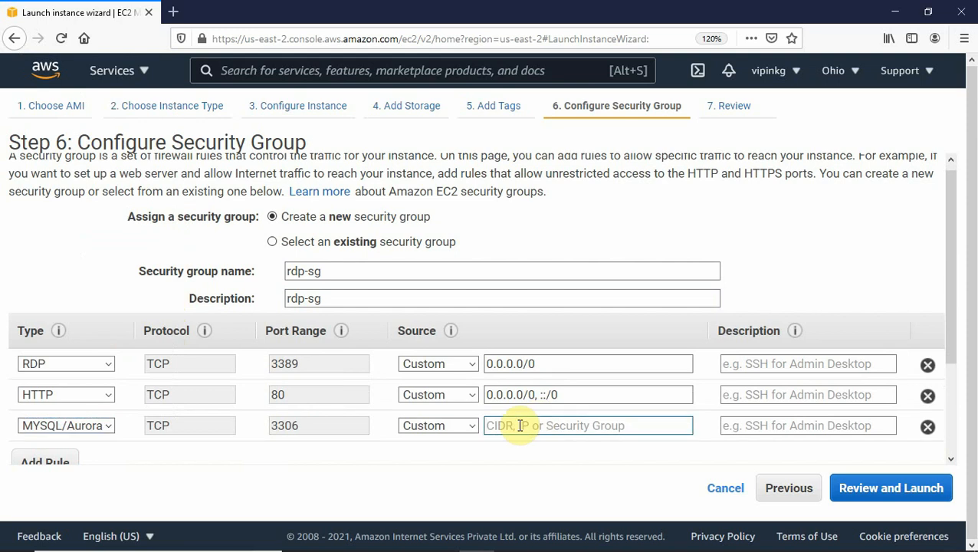
{"action": "type", "text": "0"}
{"action": "left_click", "coordinate": [528, 370]}
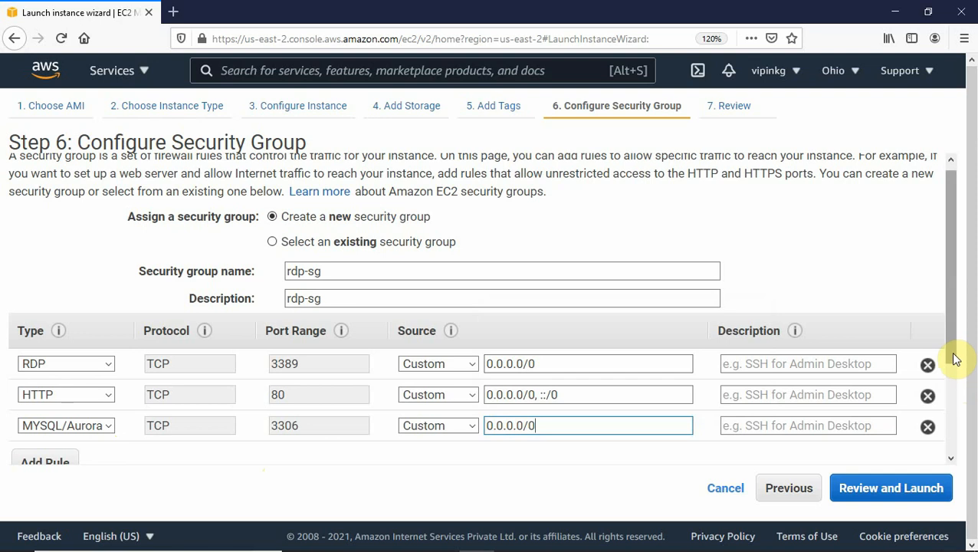
Step: Review the configuration and launch the instance with the existing key pair, acknowledging access to its private key file
{"action": "left_click_drag", "start_coordinate": [955, 356], "coordinate": [954, 458]}
{"action": "left_click", "coordinate": [908, 489]}
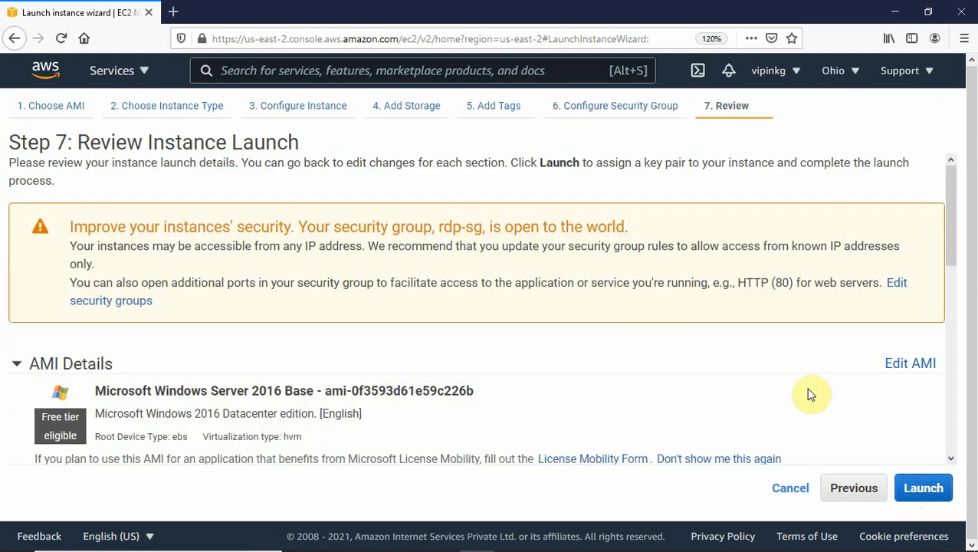
{"action": "left_click_drag", "start_coordinate": [953, 258], "coordinate": [957, 414]}
{"action": "left_click", "coordinate": [927, 489]}
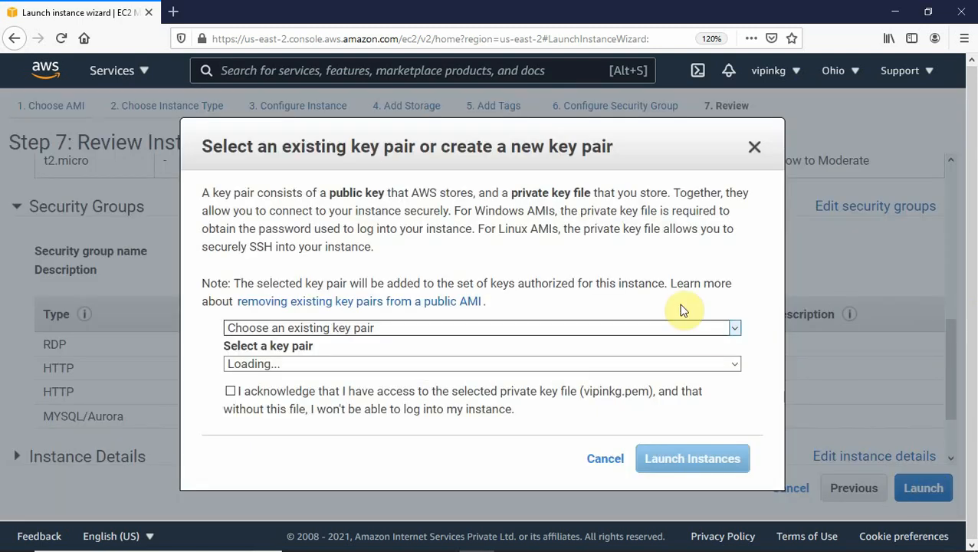
{"action": "left_click", "coordinate": [232, 391]}
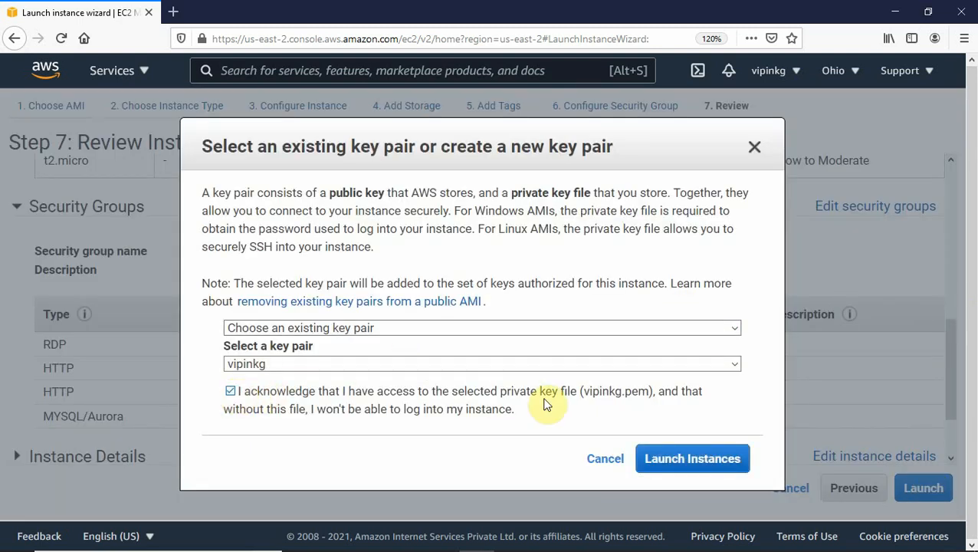
{"action": "left_click", "coordinate": [693, 464]}
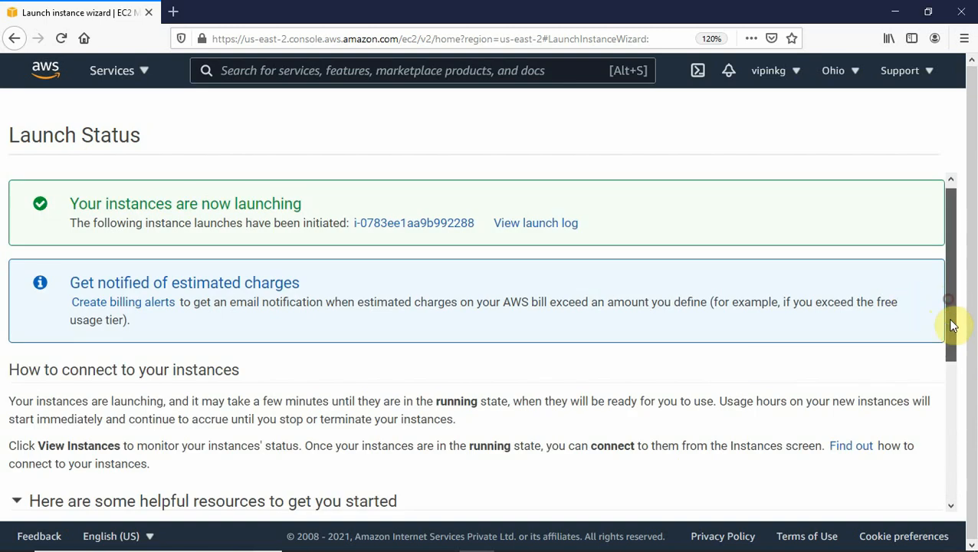
Step: Return to the instances list and select only the Windows Server instance
{"action": "left_click_drag", "start_coordinate": [952, 322], "coordinate": [972, 482]}
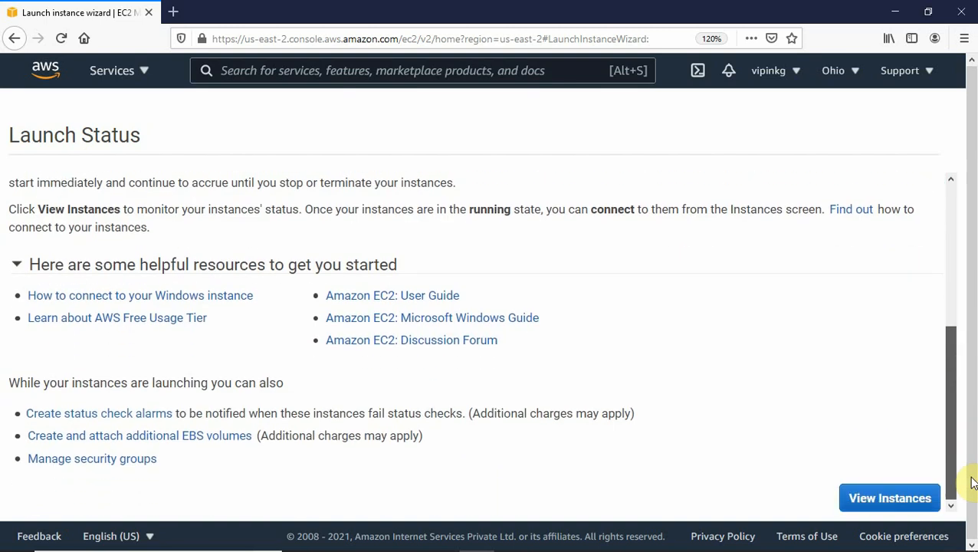
{"action": "left_click", "coordinate": [891, 499]}
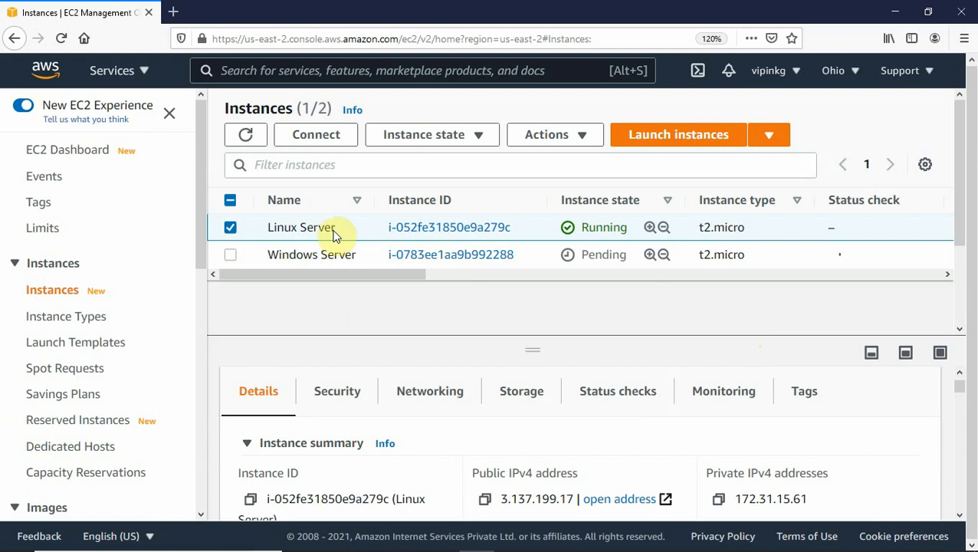
{"action": "left_click", "coordinate": [231, 230]}
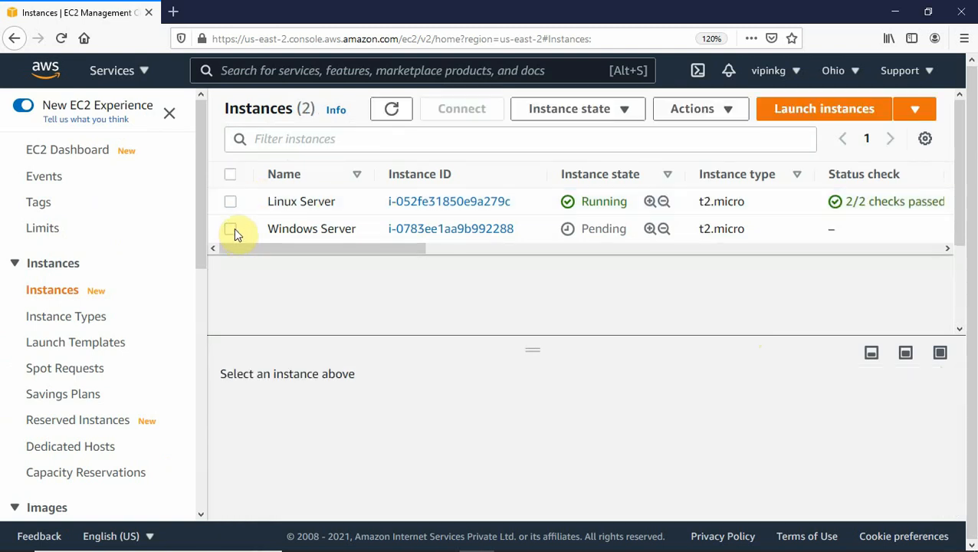
{"action": "left_click", "coordinate": [234, 227]}
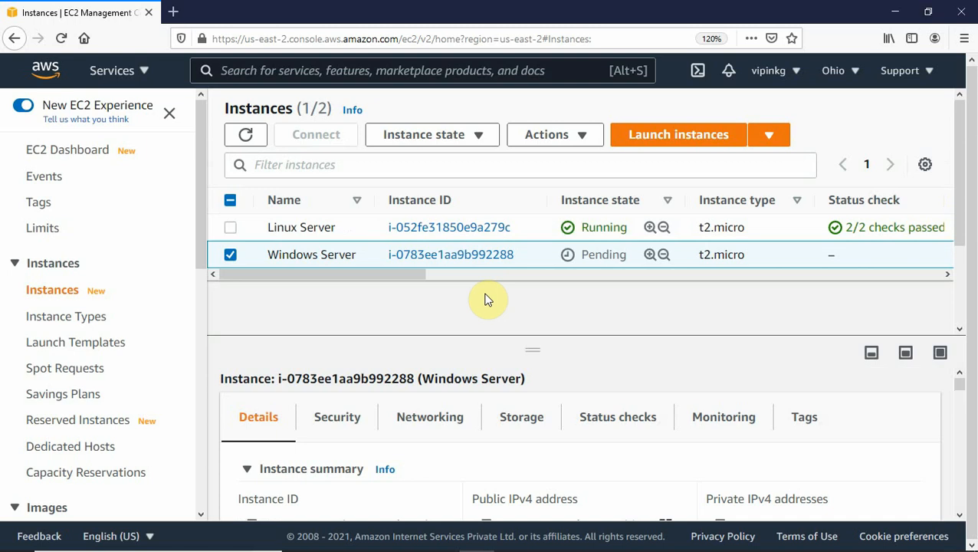
{"action": "left_click", "coordinate": [582, 138]}
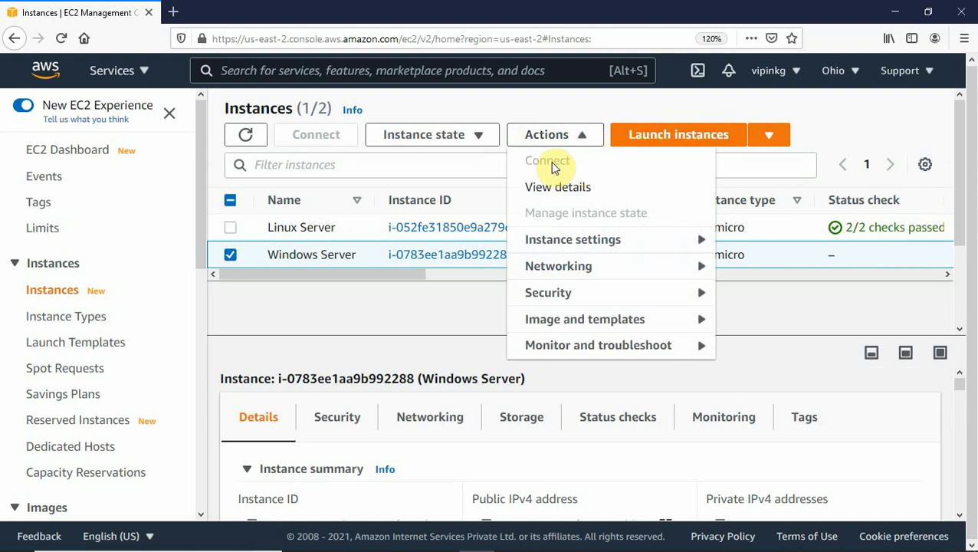
{"action": "left_click", "coordinate": [438, 155]}
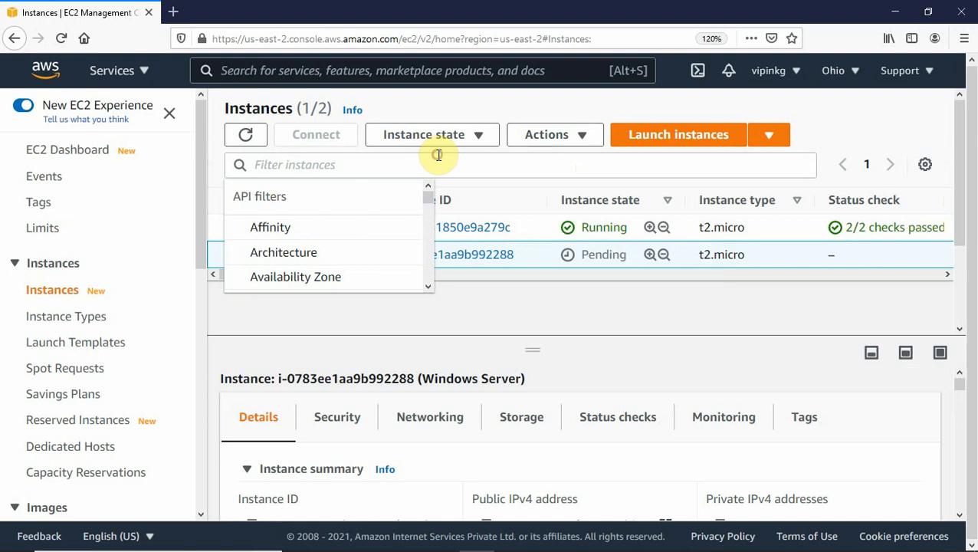
{"action": "left_click", "coordinate": [528, 151]}
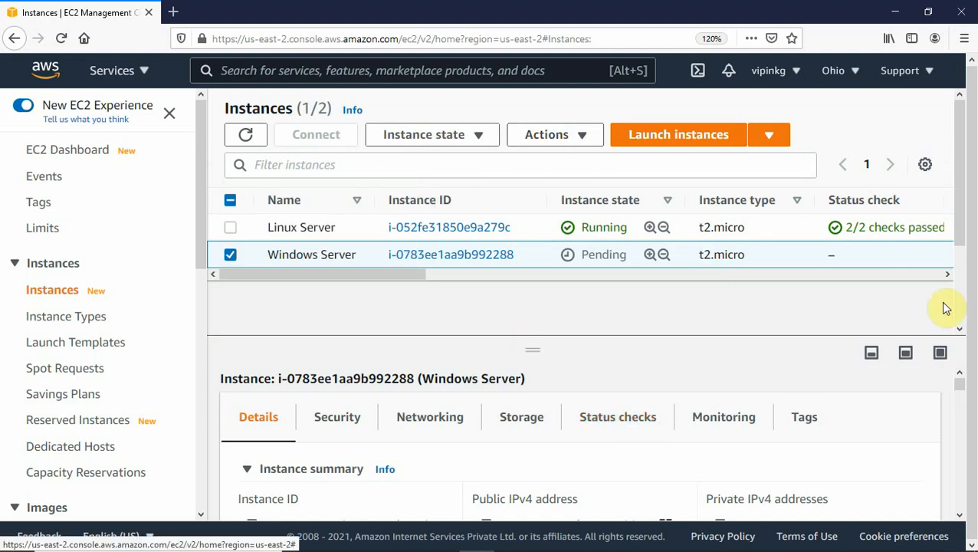
Step: Copy the Windows Server instance's public IPv4 address from its instance summary
{"action": "mouse_move", "coordinate": [961, 223]}
{"action": "left_mouse_down"}
{"action": "mouse_move", "coordinate": [955, 270]}
{"action": "mouse_move", "coordinate": [947, 212]}
{"action": "left_mouse_up"}
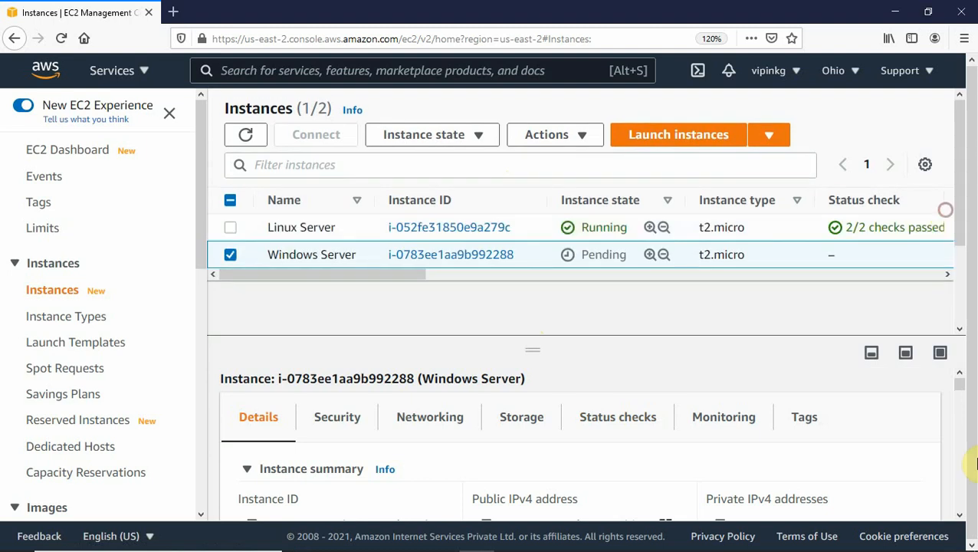
{"action": "left_click", "coordinate": [959, 515]}
{"action": "left_click", "coordinate": [959, 515]}
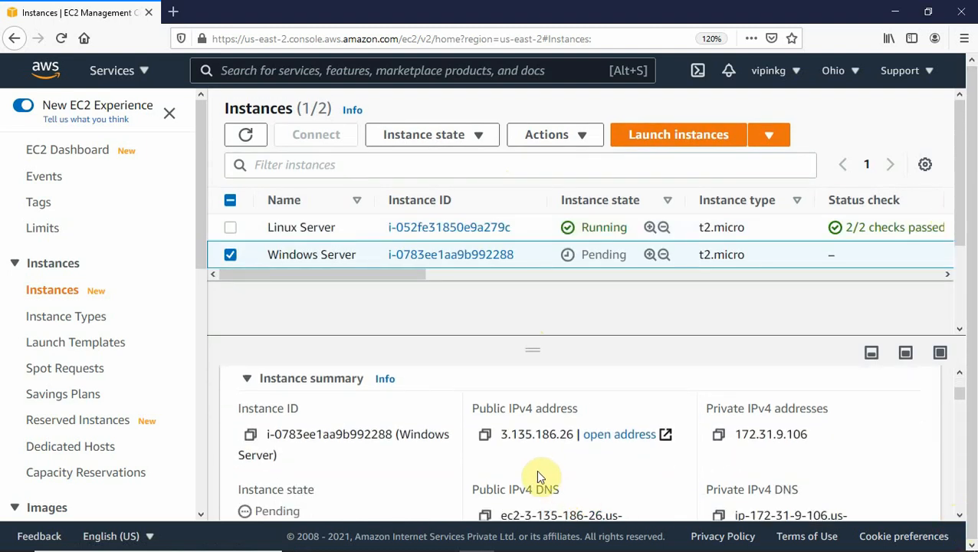
{"action": "left_click", "coordinate": [485, 436]}
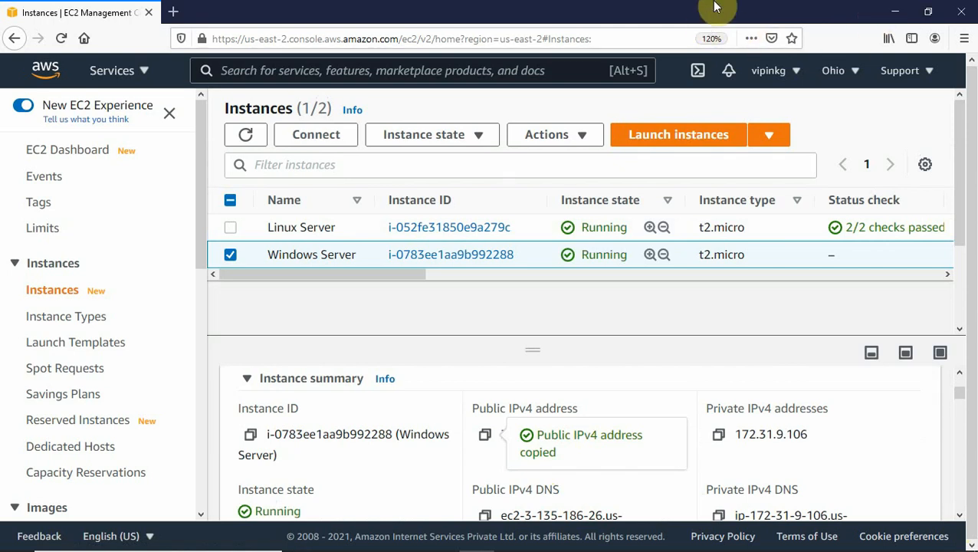
Step: Switch to Notepad, paste the copied address below the first one after a blank line, and minimize the note
{"action": "key", "text": "alt+Tab"}
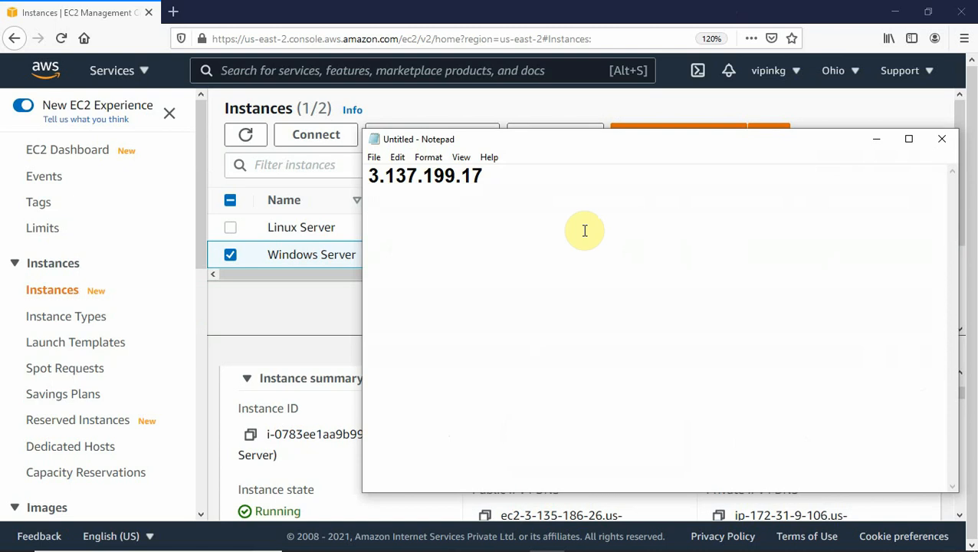
{"action": "key", "text": "Return"}
{"action": "key", "text": "Return"}
{"action": "key", "text": "ctrl+v"}
{"action": "key", "text": "Return"}
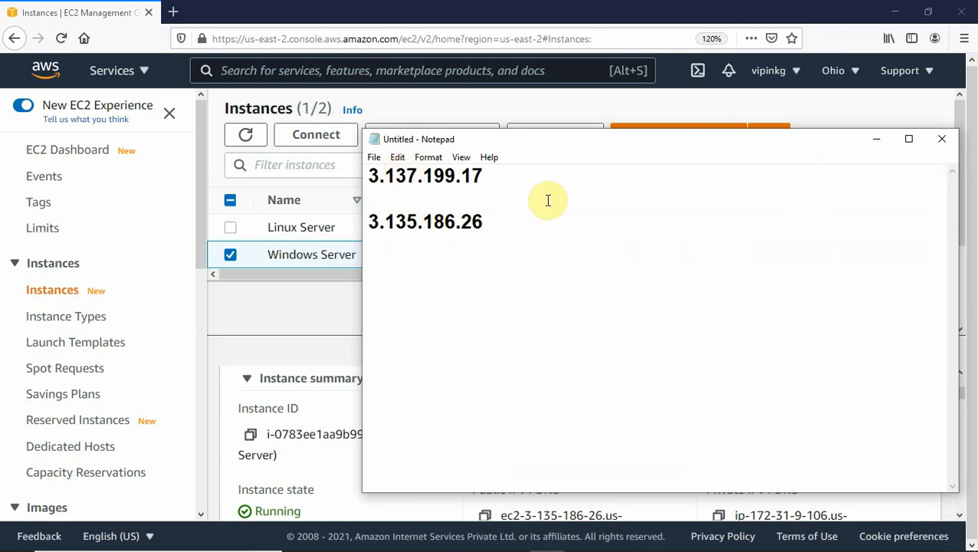
{"action": "left_click", "coordinate": [875, 139]}
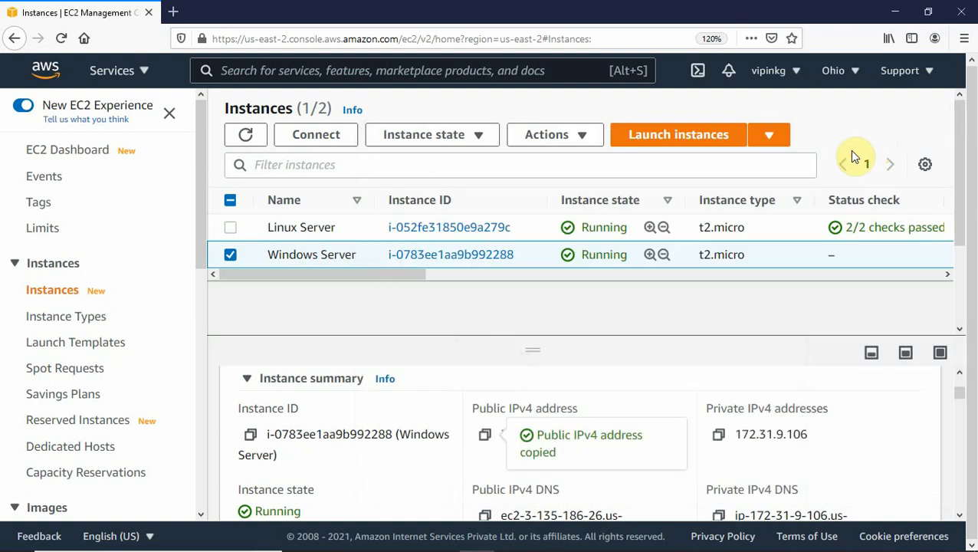
Step: Deselect the Windows Server instance, copy the Linux server's address 3.137.199.17 from the Notepad note, and minimize the note
{"action": "left_click", "coordinate": [230, 254]}
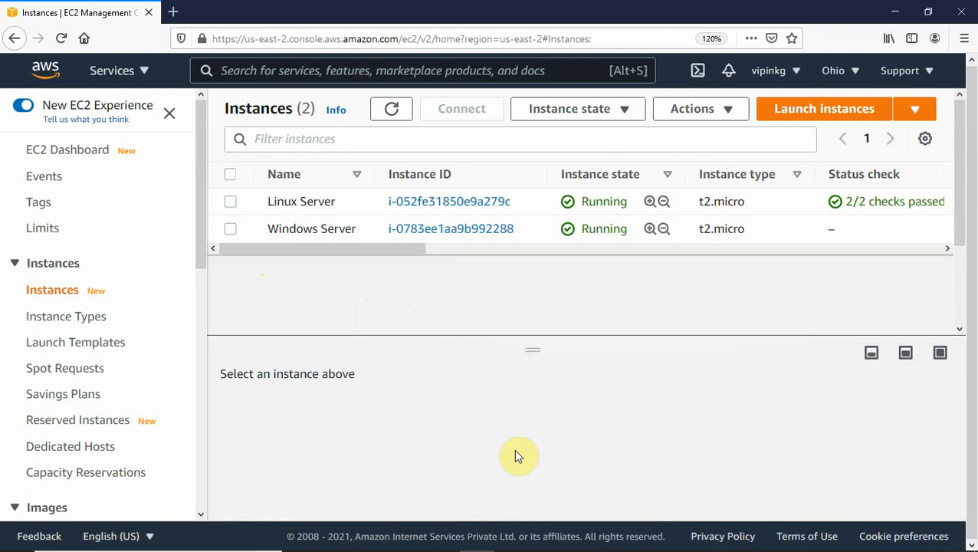
{"action": "left_click", "coordinate": [545, 537]}
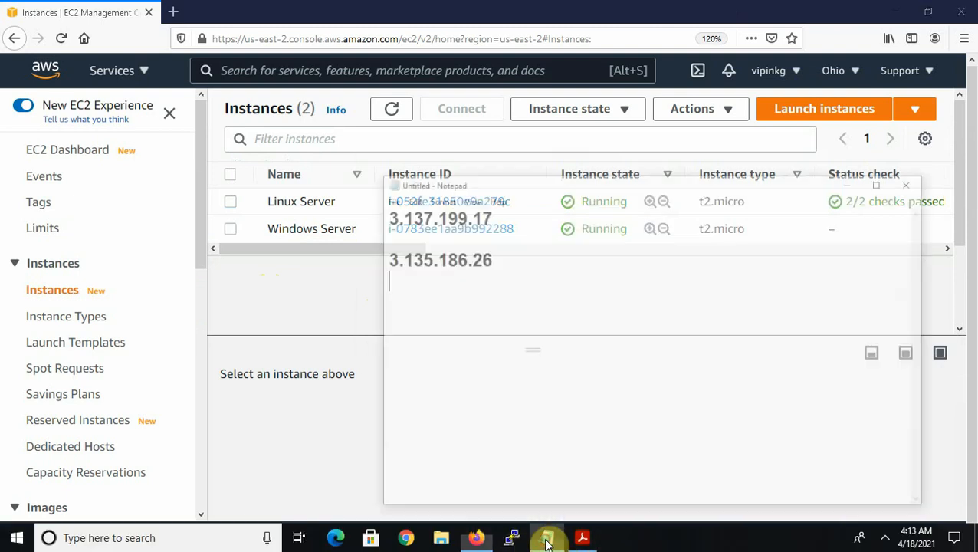
{"action": "left_click_drag", "start_coordinate": [475, 175], "coordinate": [360, 175]}
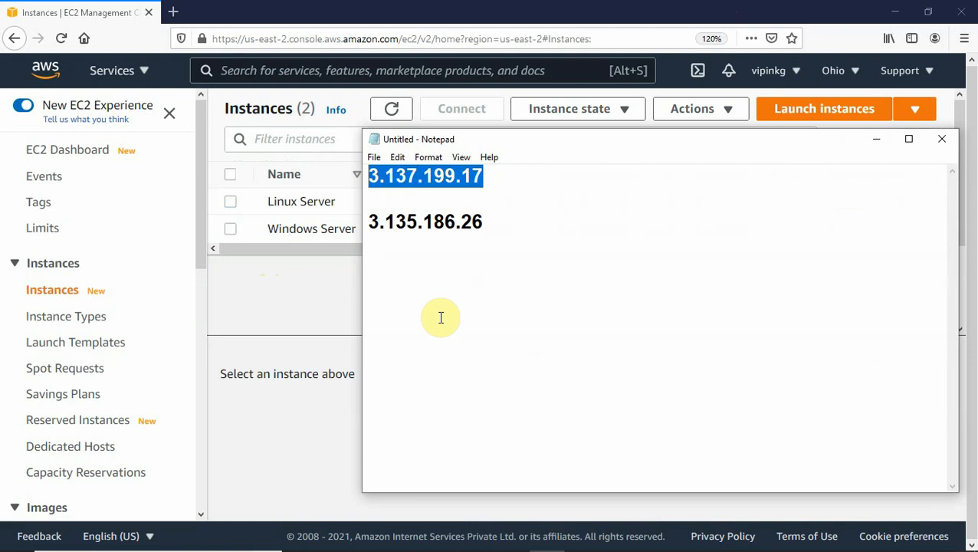
{"action": "left_click", "coordinate": [878, 140]}
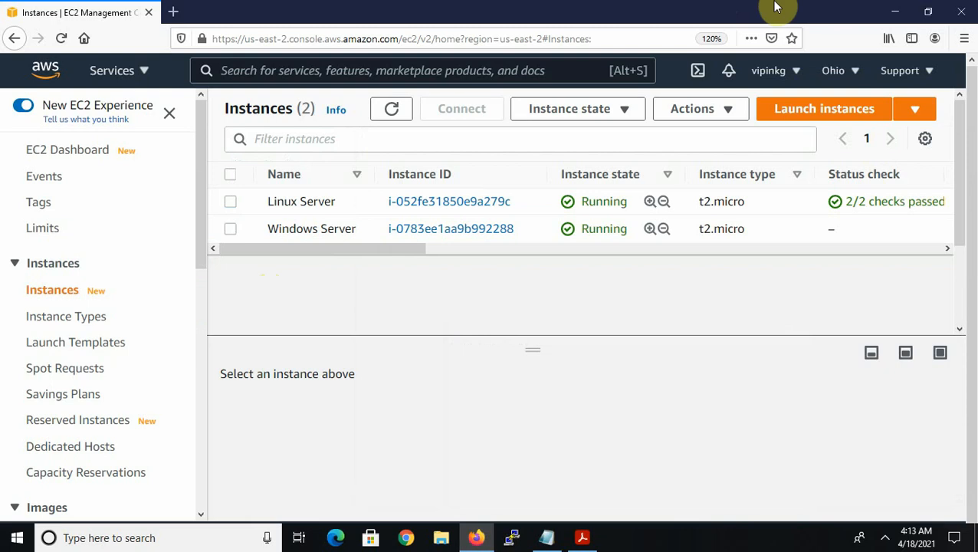
Step: Switch to PuTTY and paste the copied Linux server address as the session's host name
{"action": "left_click", "coordinate": [512, 537]}
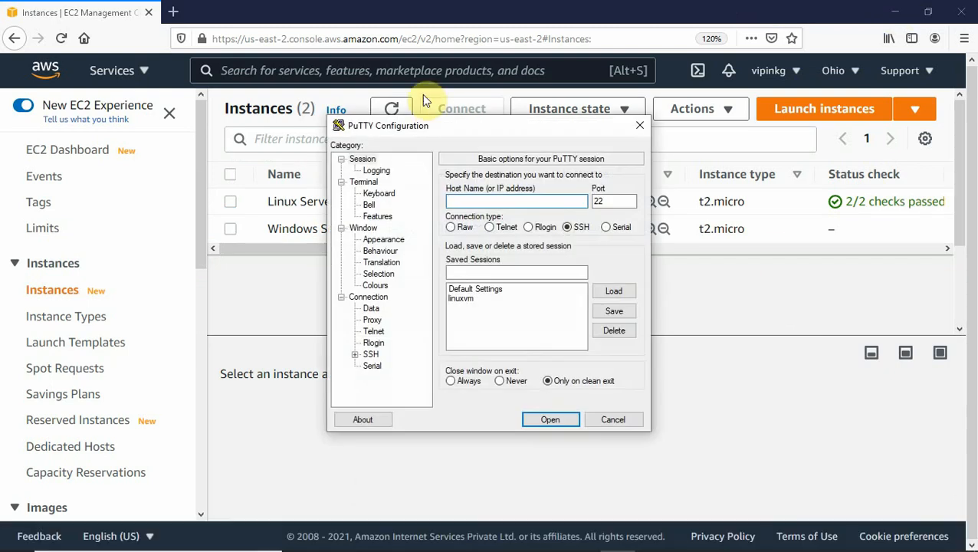
{"action": "left_click_drag", "start_coordinate": [429, 134], "coordinate": [298, 75]}
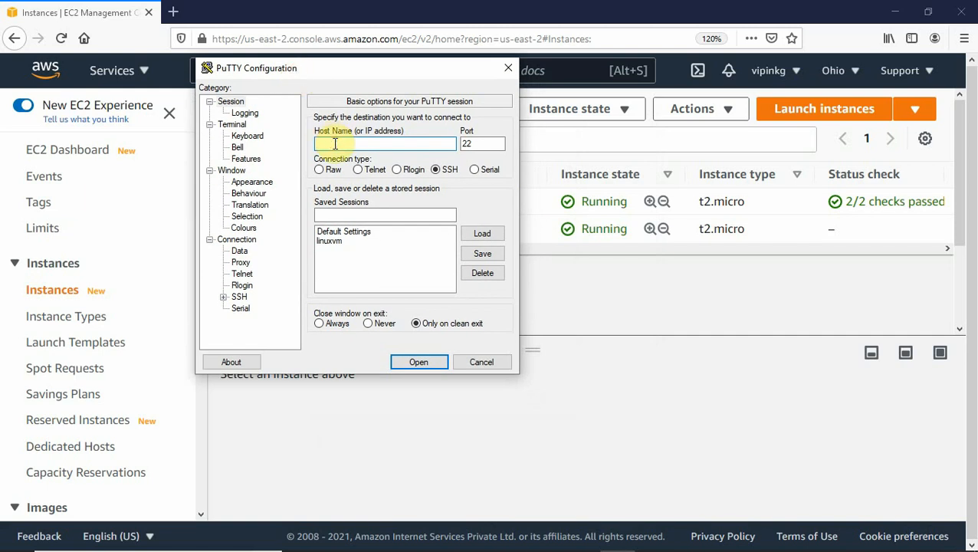
{"action": "key", "text": "ctrl+v"}
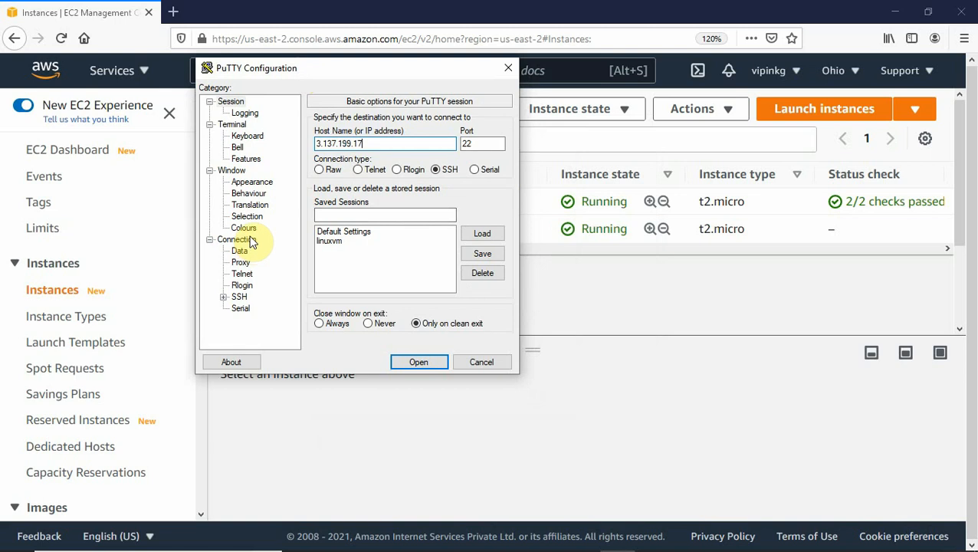
Step: Set the terminal window's font size to 16, keeping Courier New Regular
{"action": "left_click", "coordinate": [257, 184]}
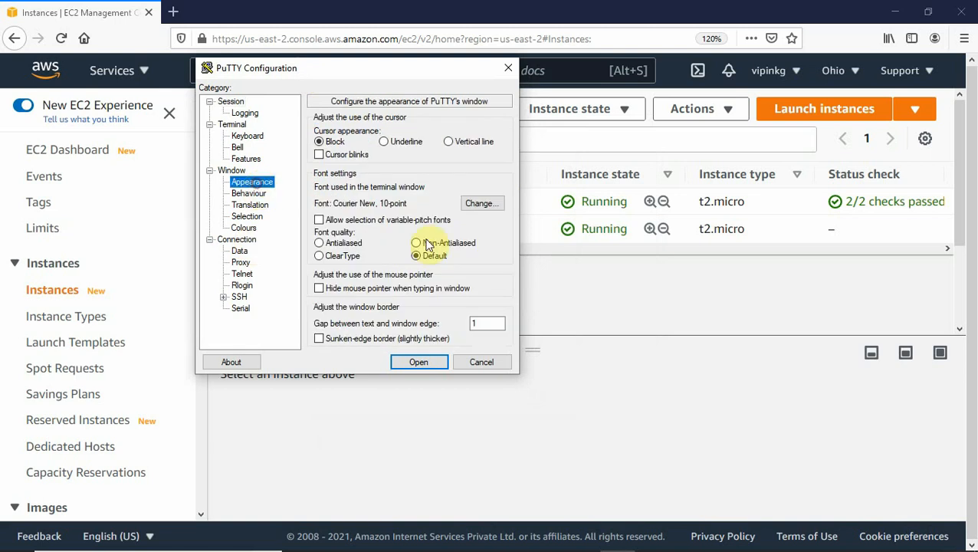
{"action": "left_click", "coordinate": [481, 205]}
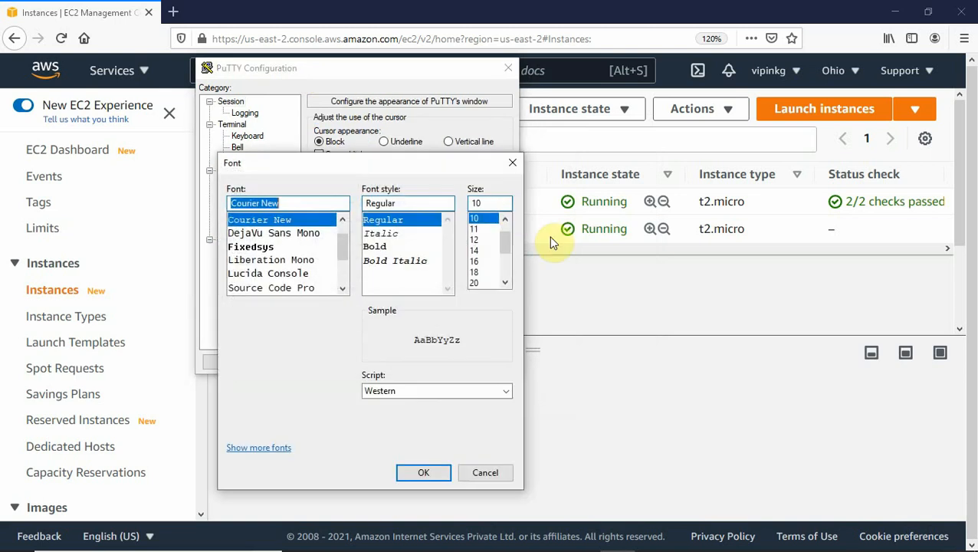
{"action": "left_click", "coordinate": [474, 263]}
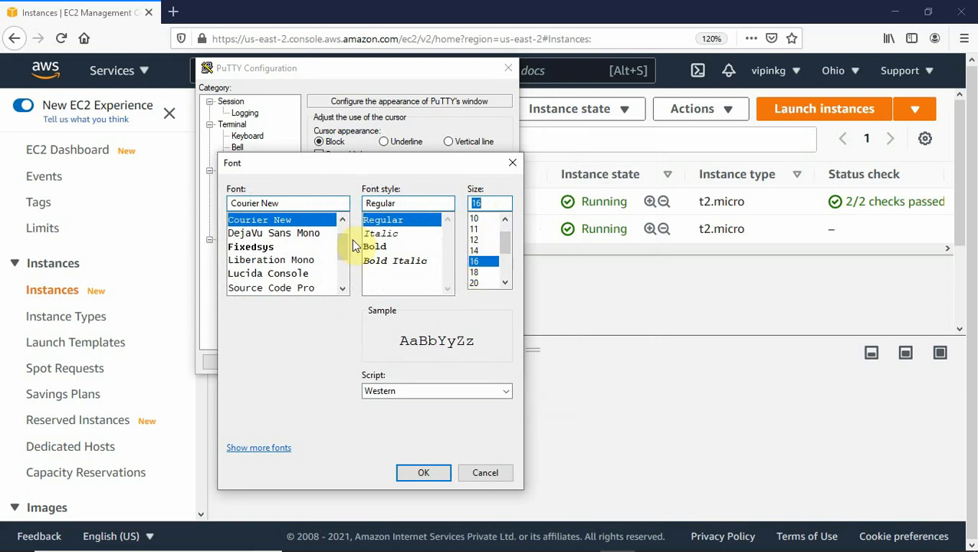
{"action": "left_click", "coordinate": [416, 473]}
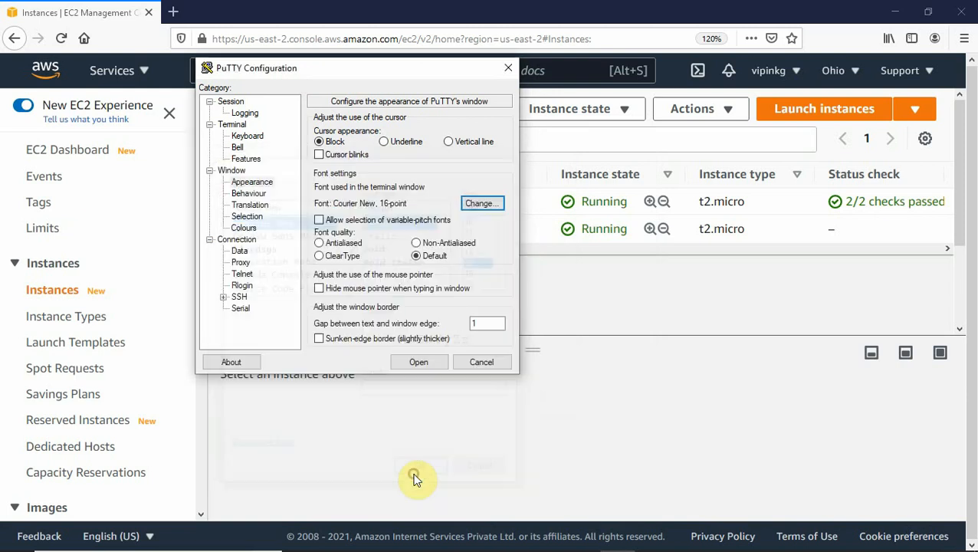
Step: Set the seconds between keepalives to 60 and the auto-login username to ec2-user
{"action": "left_click", "coordinate": [242, 240]}
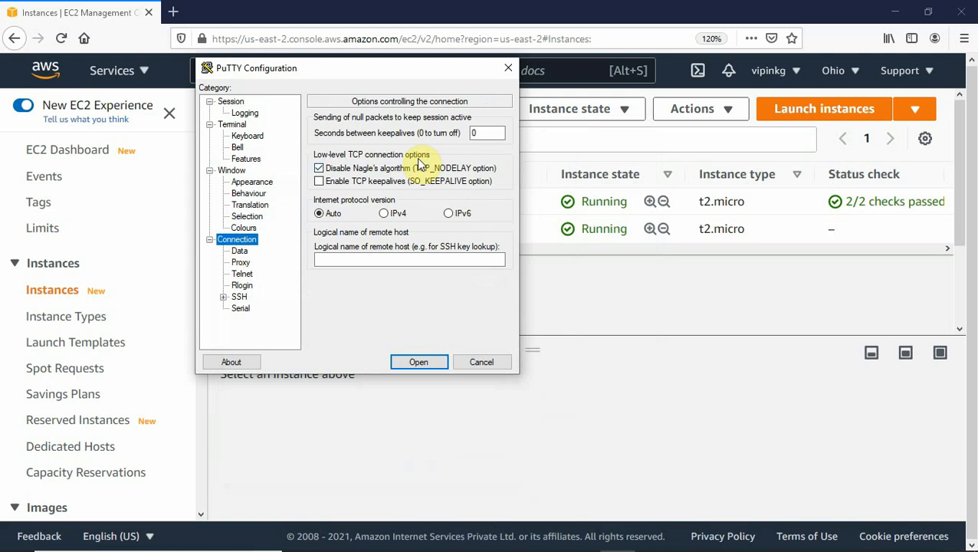
{"action": "double_click", "coordinate": [485, 130]}
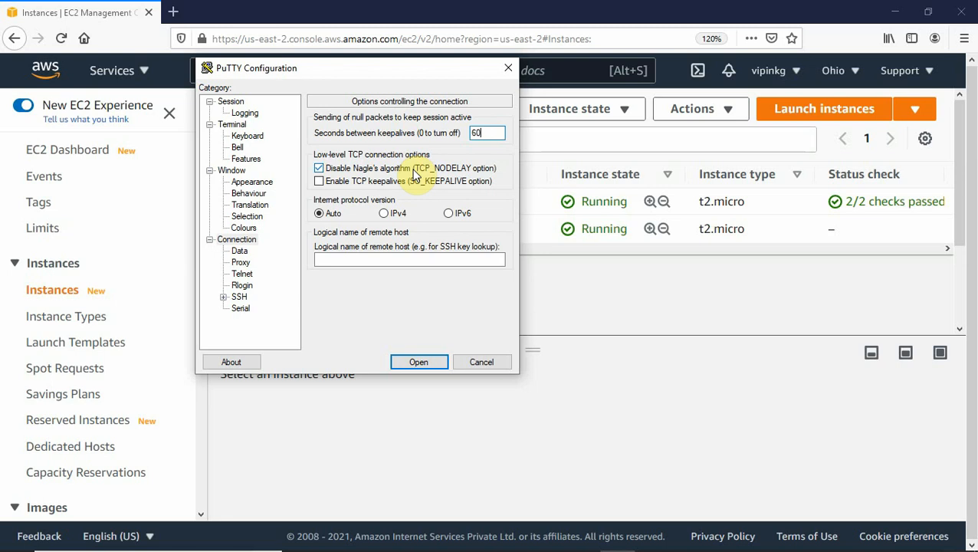
{"action": "left_click", "coordinate": [239, 251]}
{"action": "left_click", "coordinate": [452, 133]}
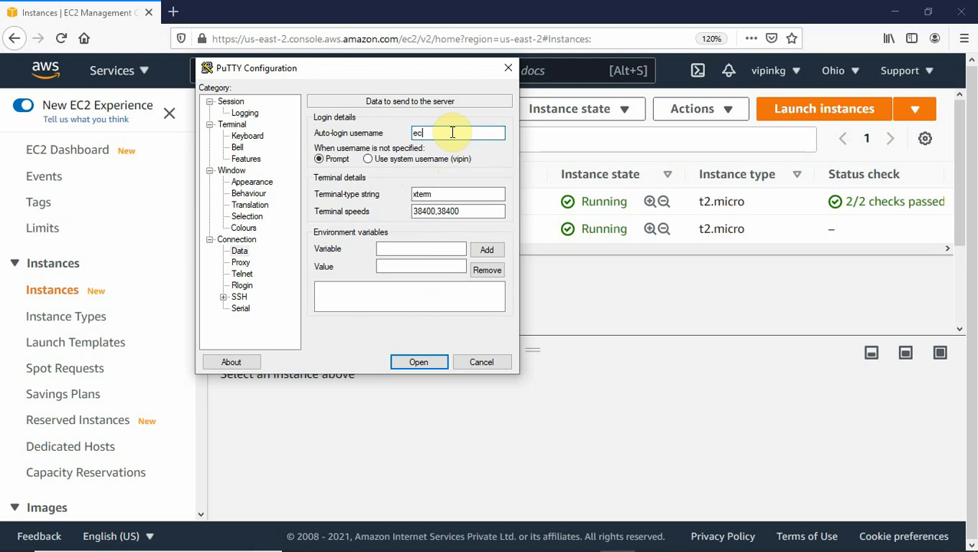
{"action": "type", "text": "ec2-user"}
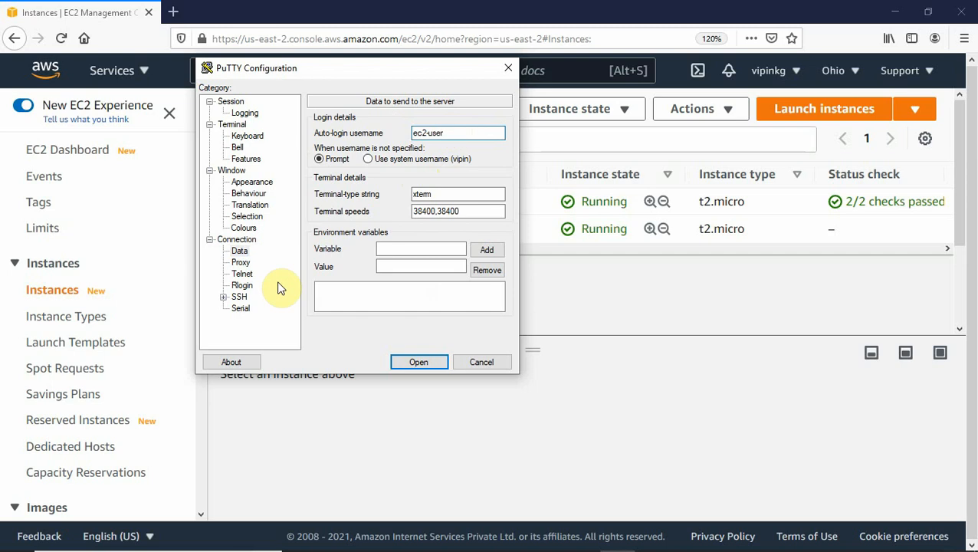
Step: Load the PPK file from the aws-key folder as the private key for SSH authentication
{"action": "left_click", "coordinate": [237, 298]}
{"action": "left_click", "coordinate": [223, 297]}
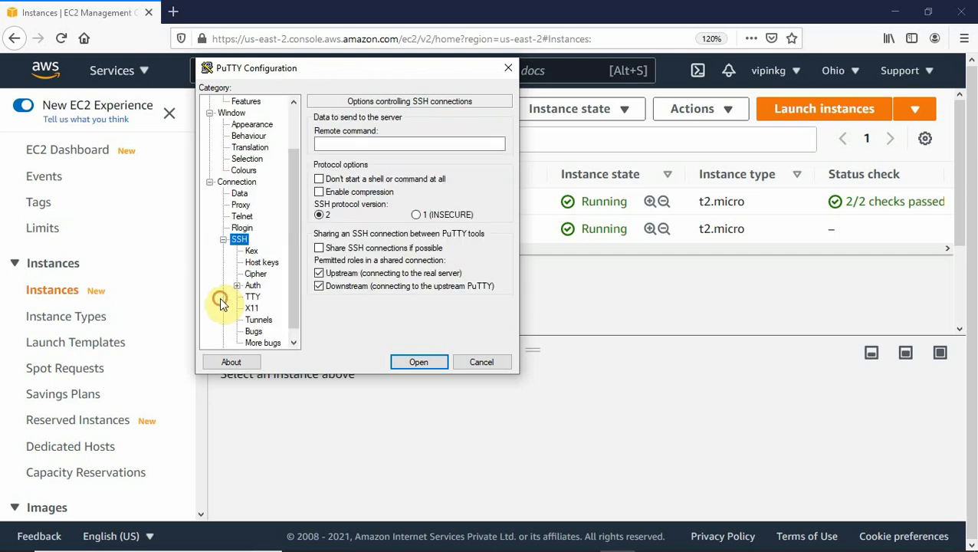
{"action": "left_click", "coordinate": [254, 285]}
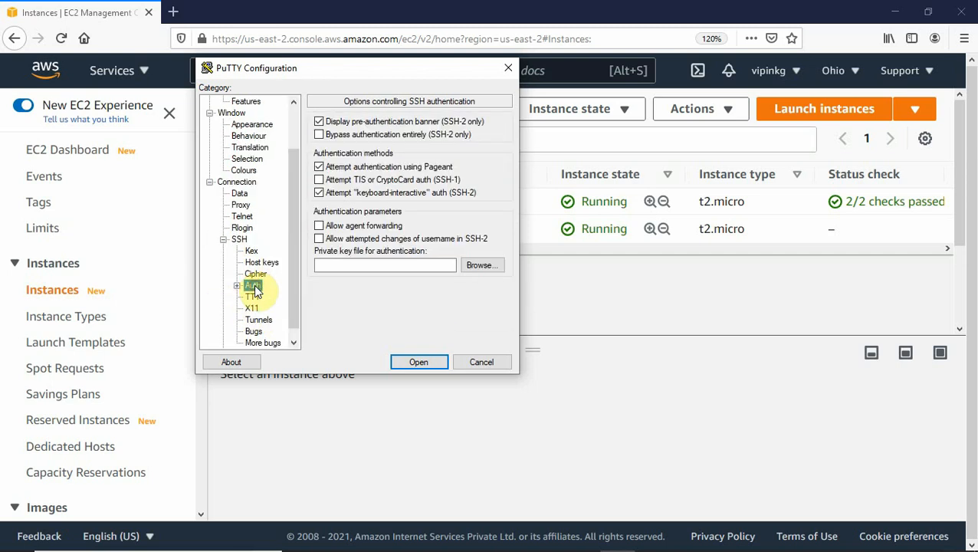
{"action": "left_click", "coordinate": [484, 265]}
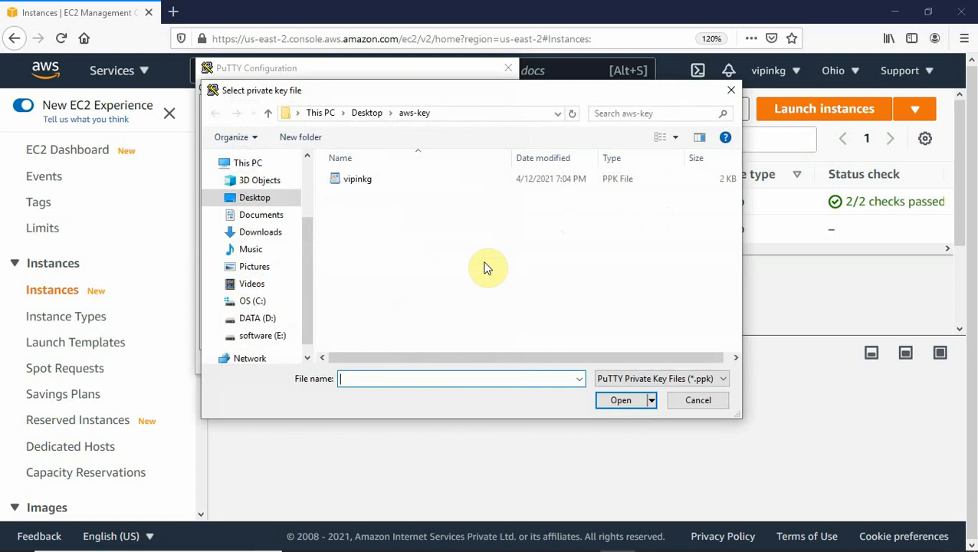
{"action": "left_click", "coordinate": [359, 184]}
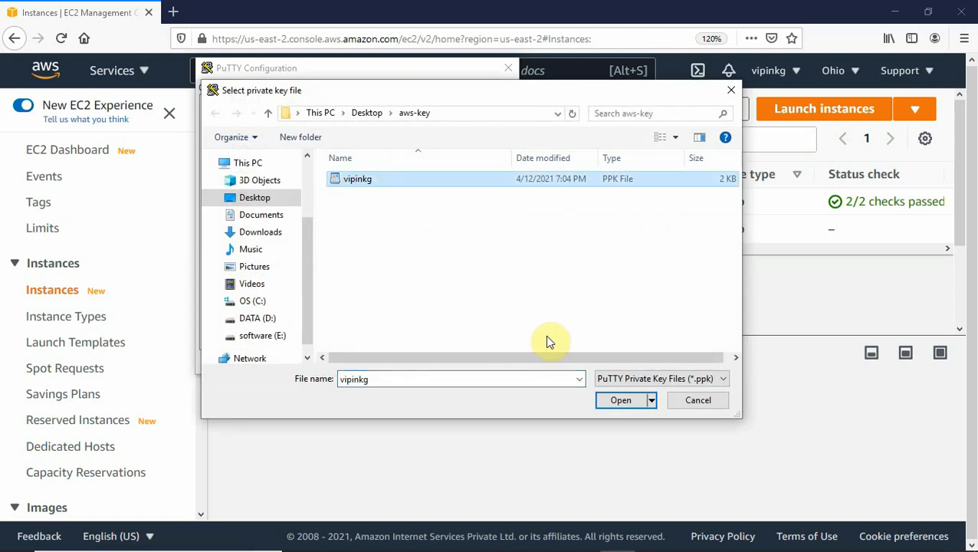
{"action": "left_click", "coordinate": [619, 401]}
Step: Open the SSH session to the Linux server, trust and cache its host key, and clear the terminal
{"action": "left_click", "coordinate": [430, 365]}
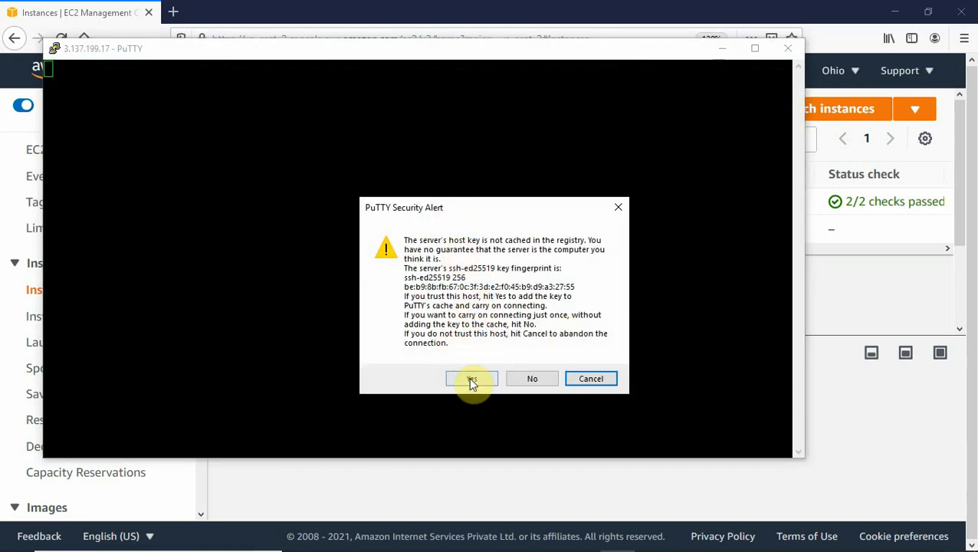
{"action": "left_click", "coordinate": [471, 378]}
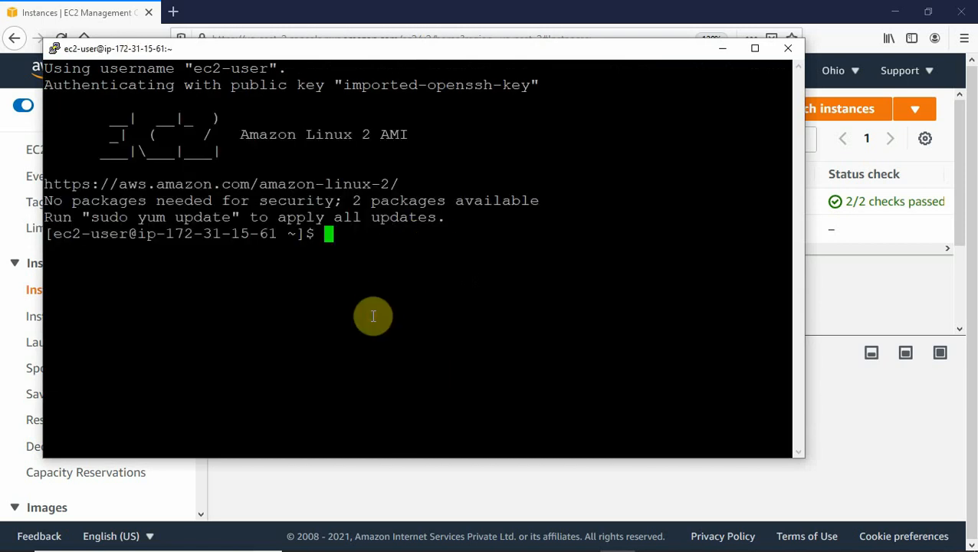
{"action": "key", "text": "ctrl+l"}
{"action": "key", "text": "Return"}
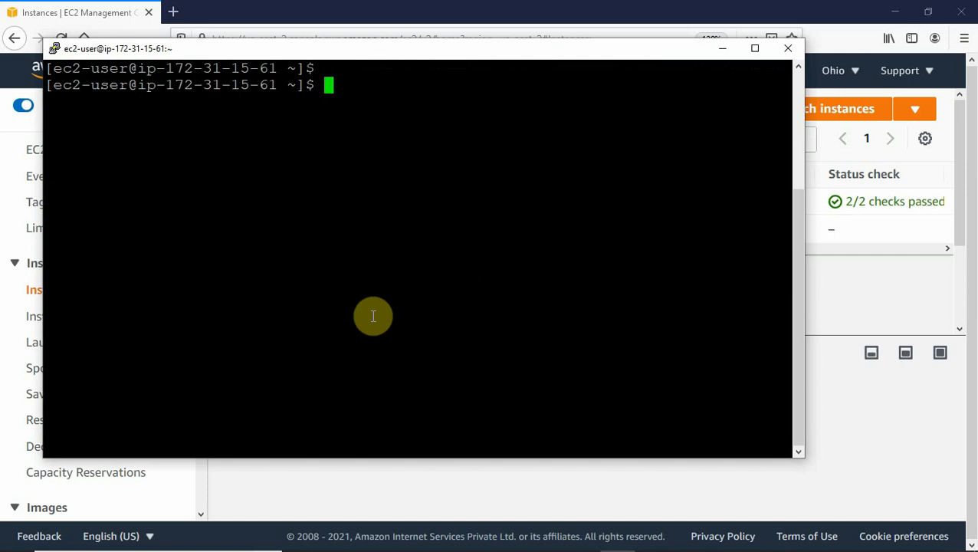
Step: Switch to a root shell on the Linux server with sudo -s
{"action": "type", "text": "sudo -s"}
{"action": "key", "text": "Return"}
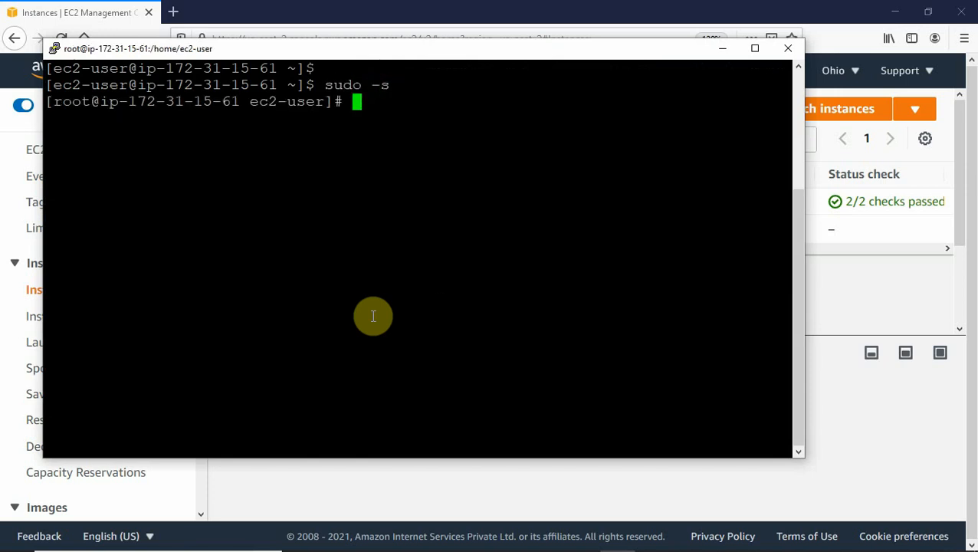
{"action": "key", "text": "Return"}
Step: List the server's disks with fdisk -l and highlight the main disk's device name and size
{"action": "type", "text": "f"}
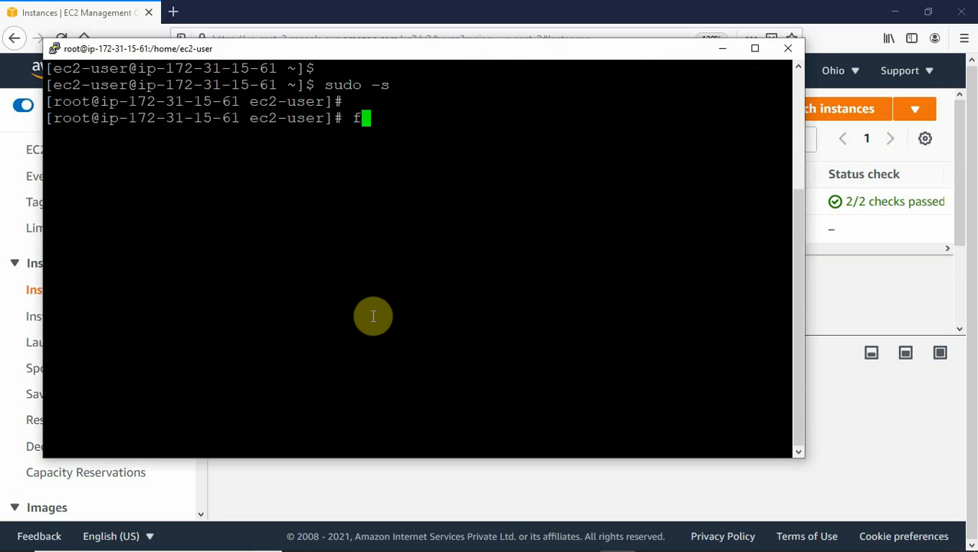
{"action": "type", "text": "disk -"}
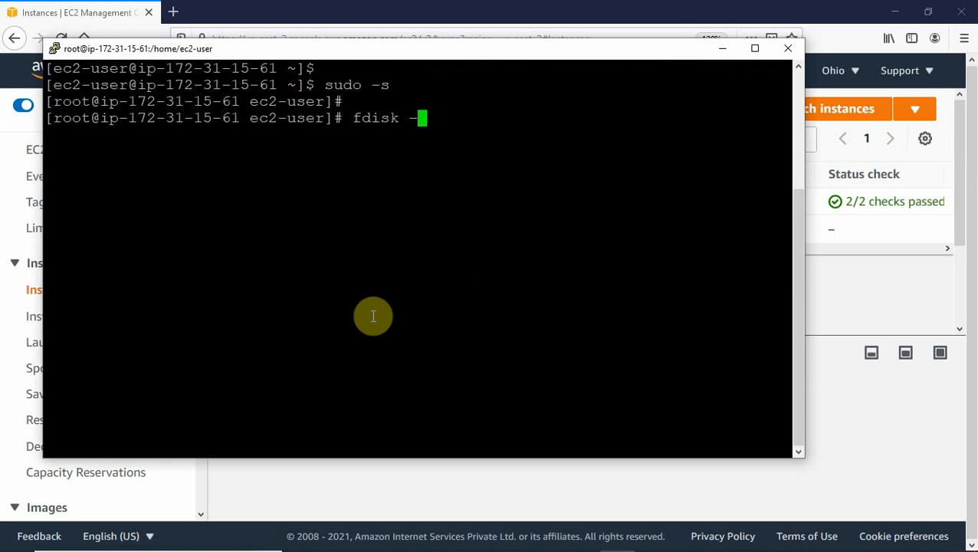
{"action": "type", "text": "l"}
{"action": "key", "text": "Return"}
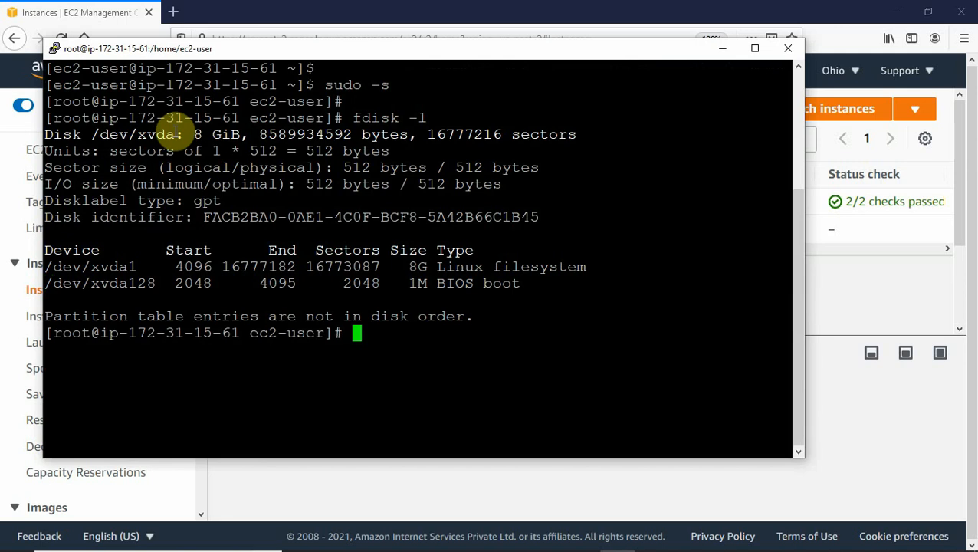
{"action": "left_click_drag", "start_coordinate": [174, 132], "coordinate": [90, 135]}
{"action": "left_click_drag", "start_coordinate": [243, 135], "coordinate": [195, 135]}
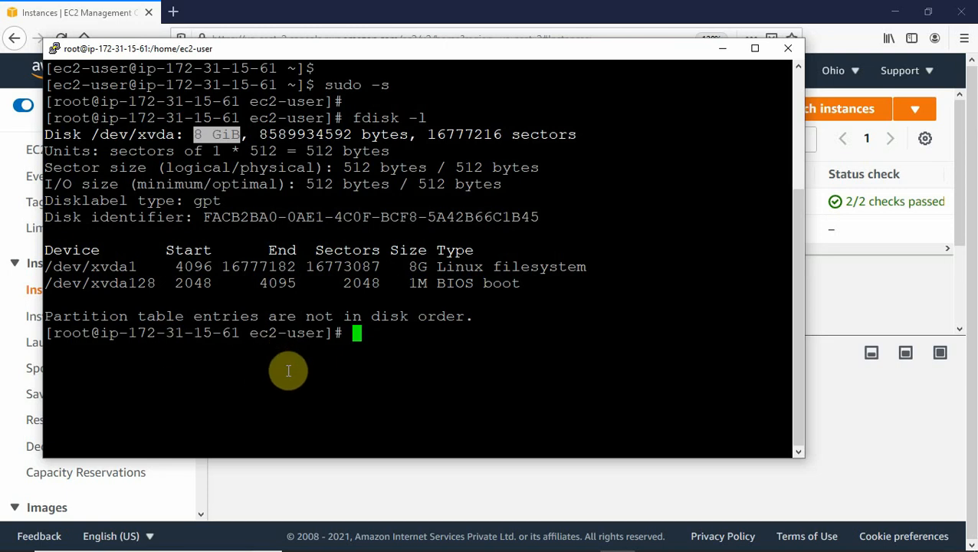
Step: Minimize the terminal and open the Windows Server instance's connection page with the RDP client option in the EC2 console
{"action": "left_click", "coordinate": [721, 48]}
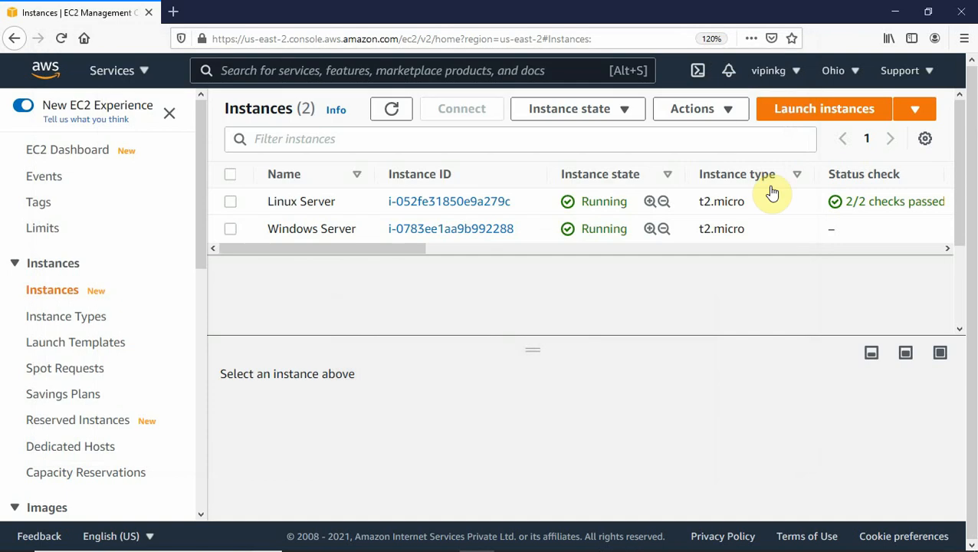
{"action": "left_click", "coordinate": [230, 229]}
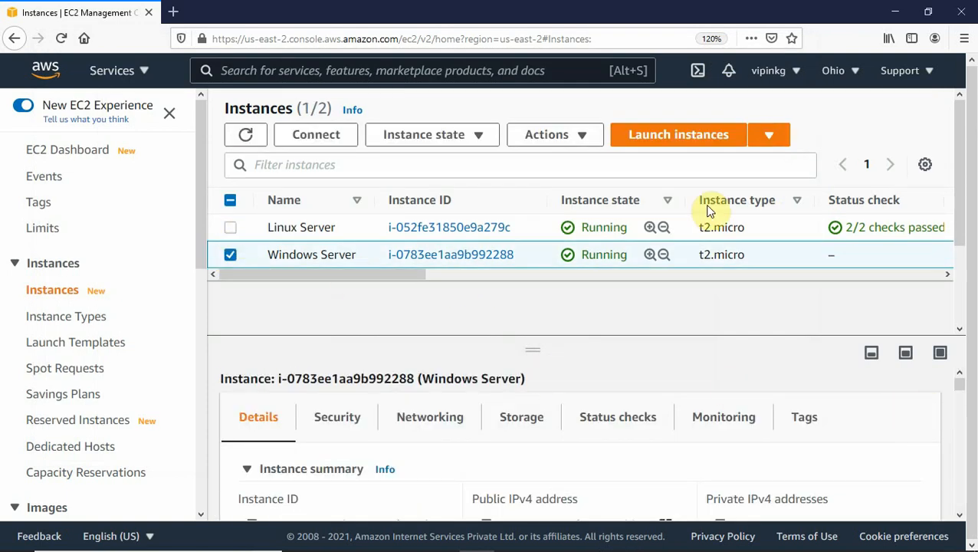
{"action": "left_click", "coordinate": [579, 135]}
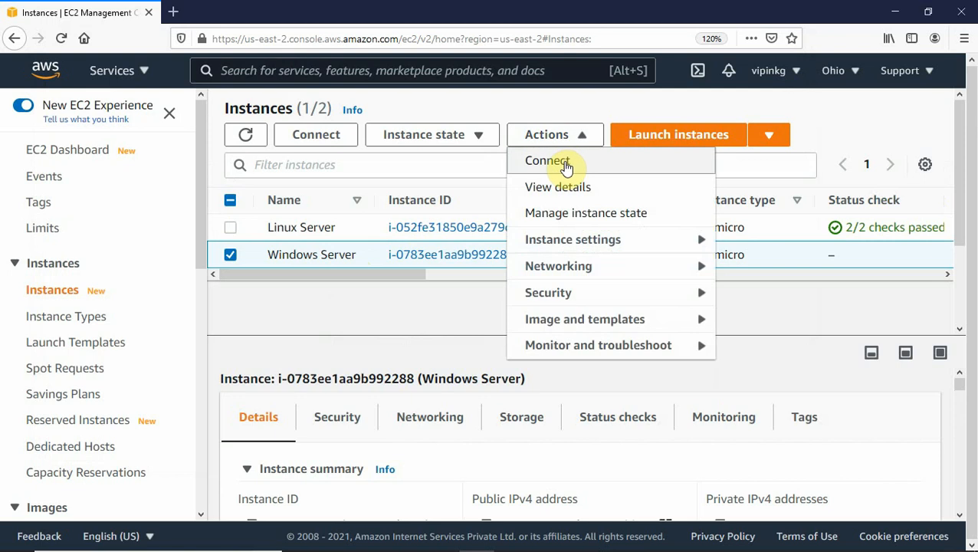
{"action": "left_click", "coordinate": [572, 159]}
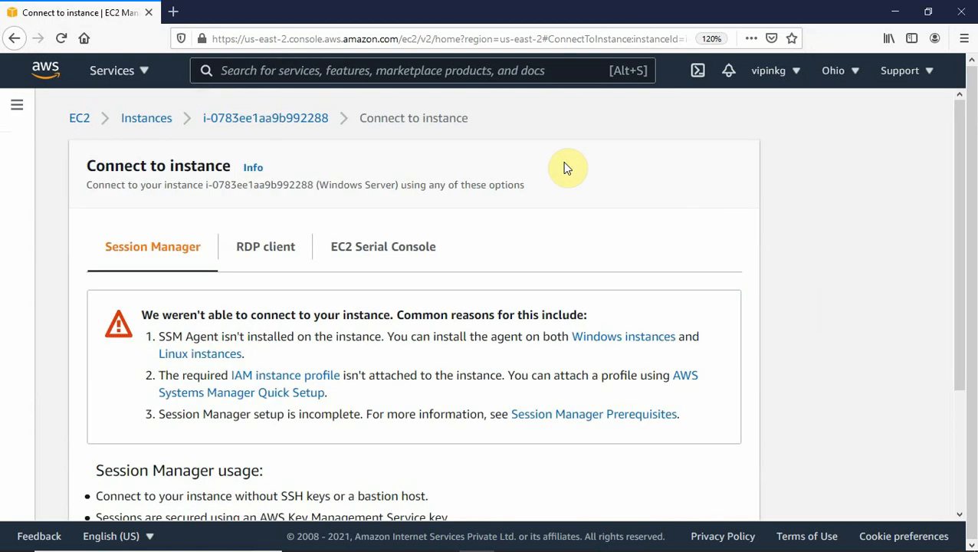
{"action": "left_click", "coordinate": [258, 256]}
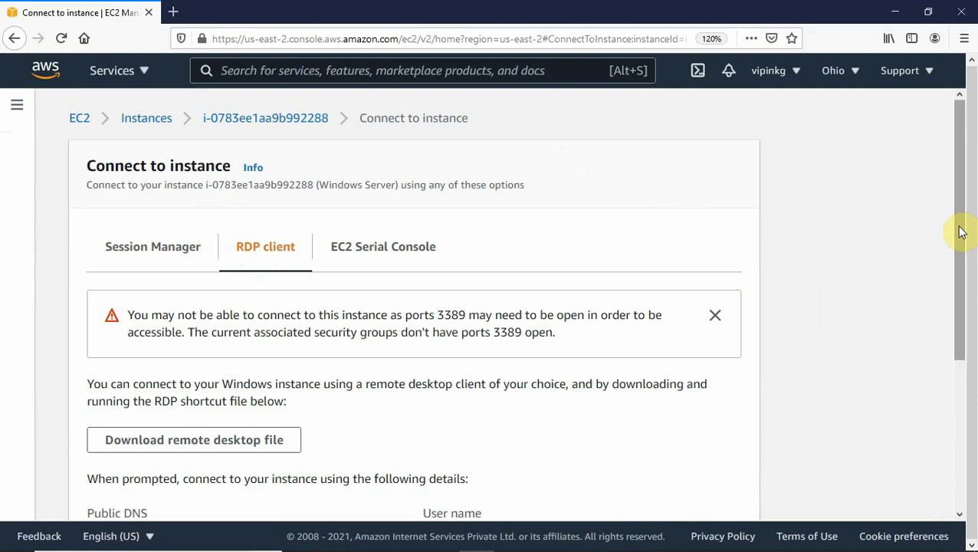
Step: Download the Windows Server instance's remote desktop file and save it
{"action": "left_click_drag", "start_coordinate": [960, 229], "coordinate": [954, 330]}
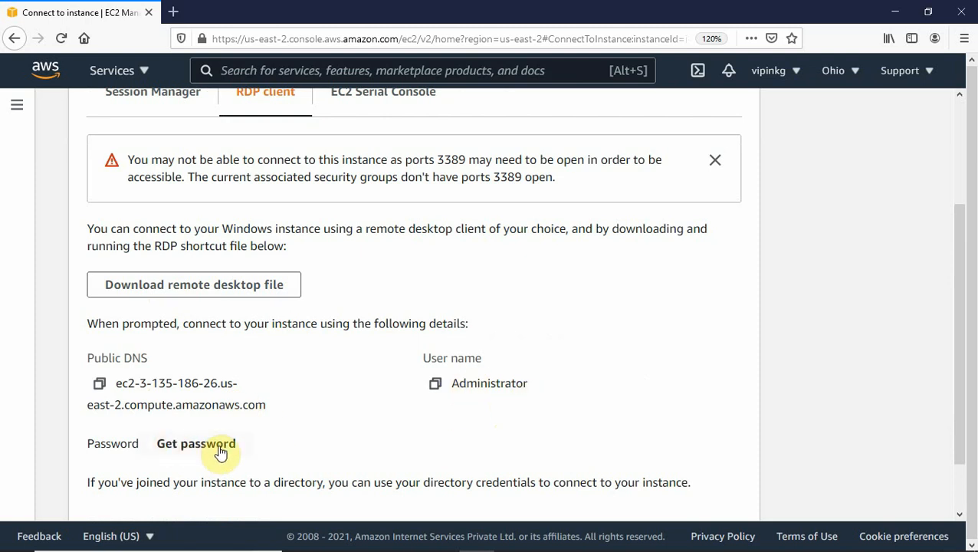
{"action": "left_click", "coordinate": [242, 292]}
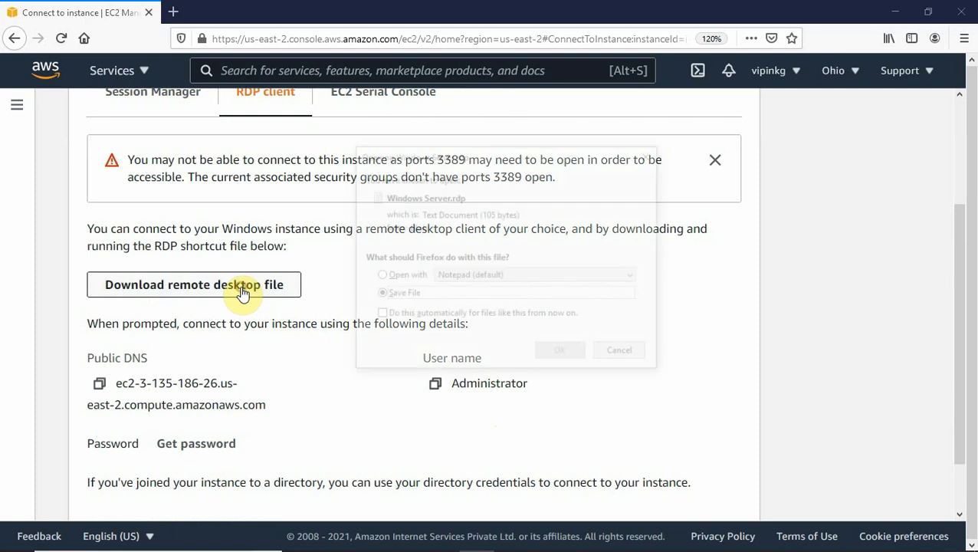
{"action": "left_click", "coordinate": [566, 355]}
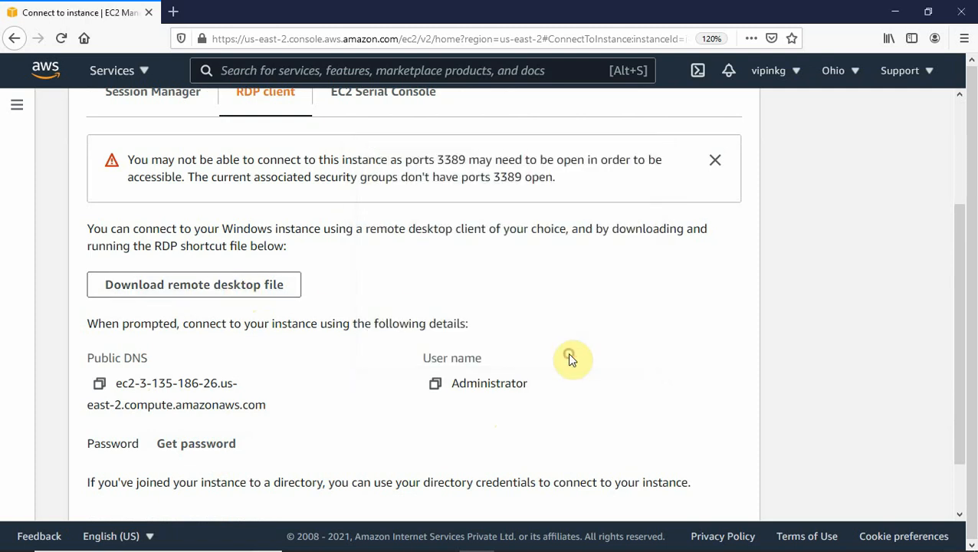
Step: Save the remote desktop file to the Desktop under the name Windows Server
{"action": "left_click", "coordinate": [59, 107]}
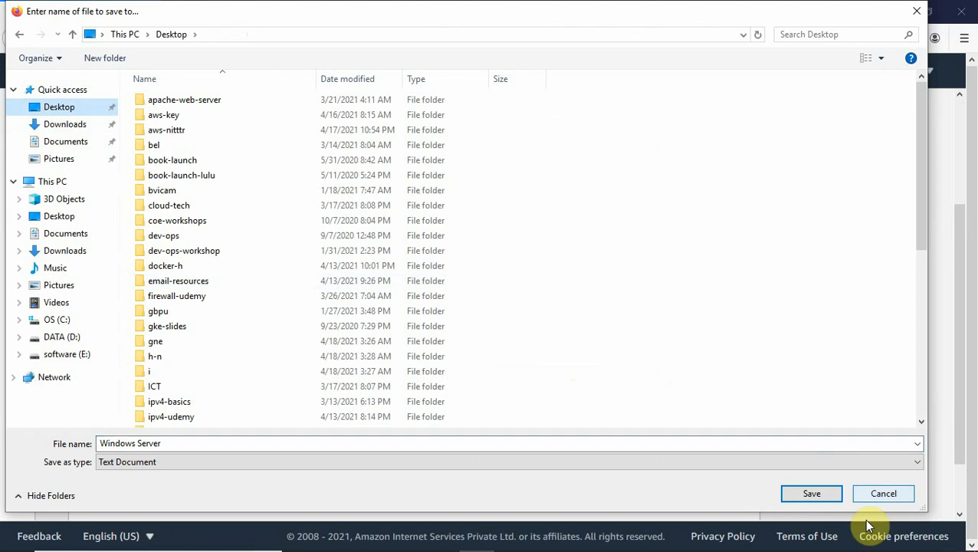
{"action": "left_click", "coordinate": [811, 493]}
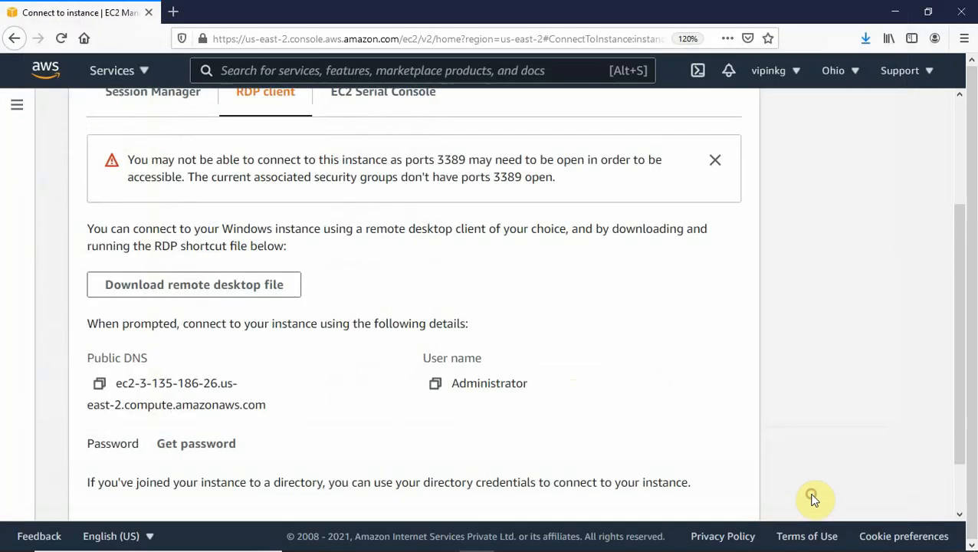
Step: Retrieve the Windows administrator password by decrypting it with the instance's PEM key file from the Desktop's aws-key folder
{"action": "left_click", "coordinate": [186, 443]}
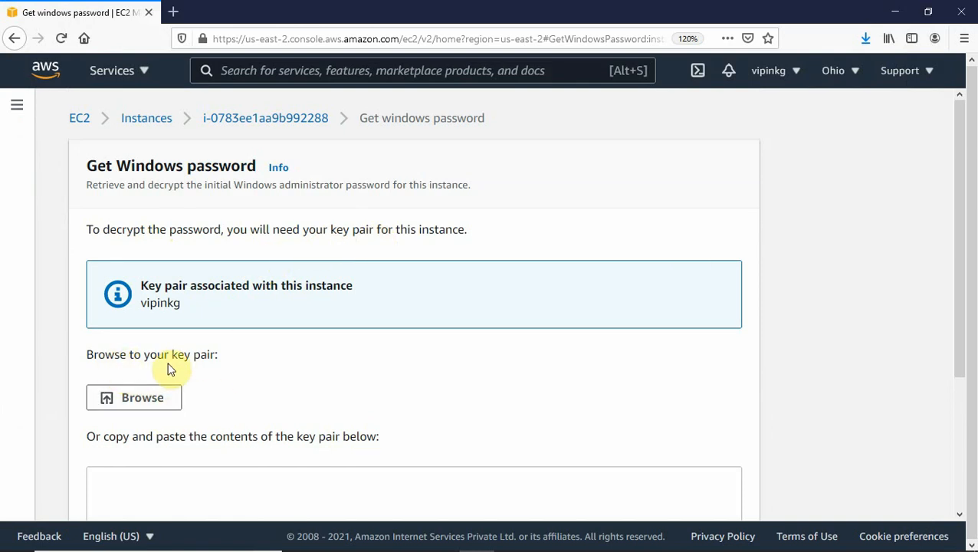
{"action": "left_click", "coordinate": [147, 402]}
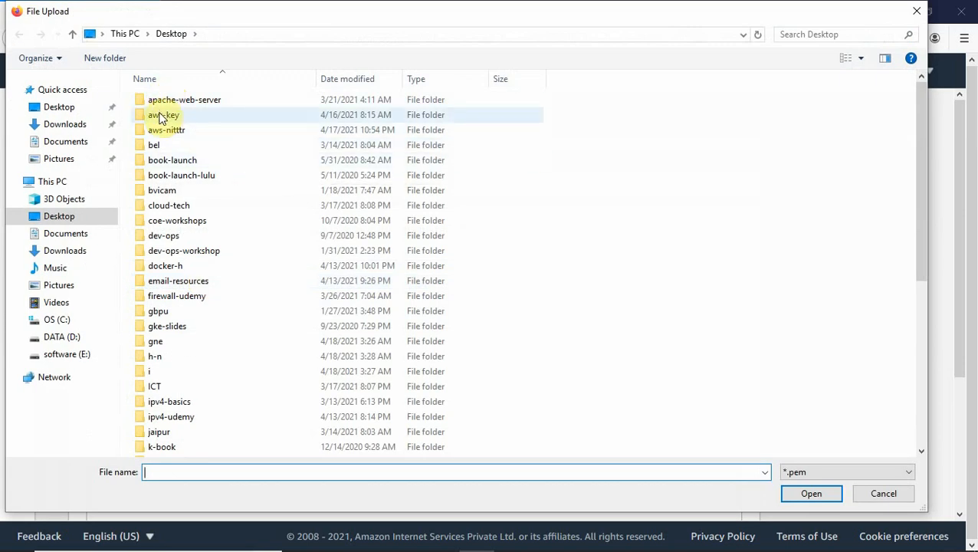
{"action": "double_click", "coordinate": [163, 116]}
{"action": "left_click", "coordinate": [173, 105]}
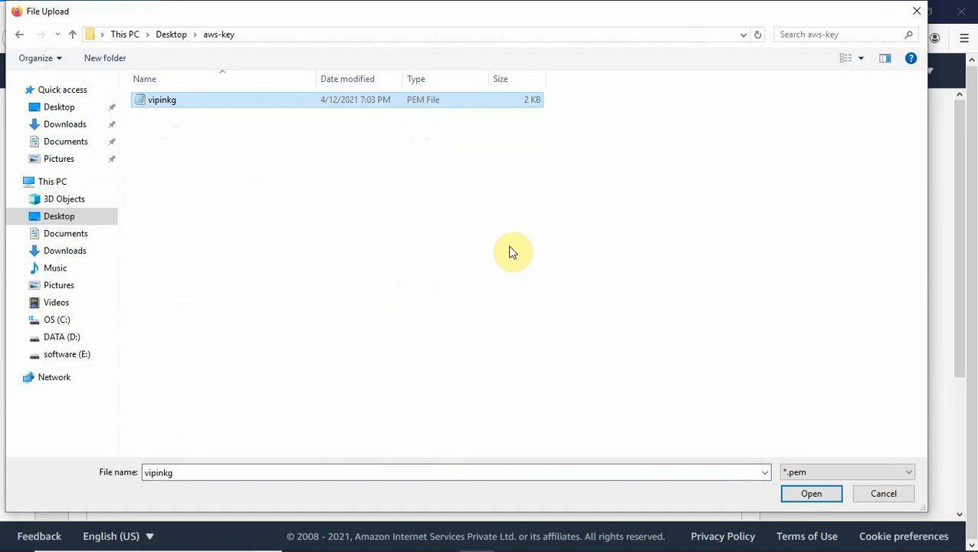
{"action": "left_click", "coordinate": [810, 496]}
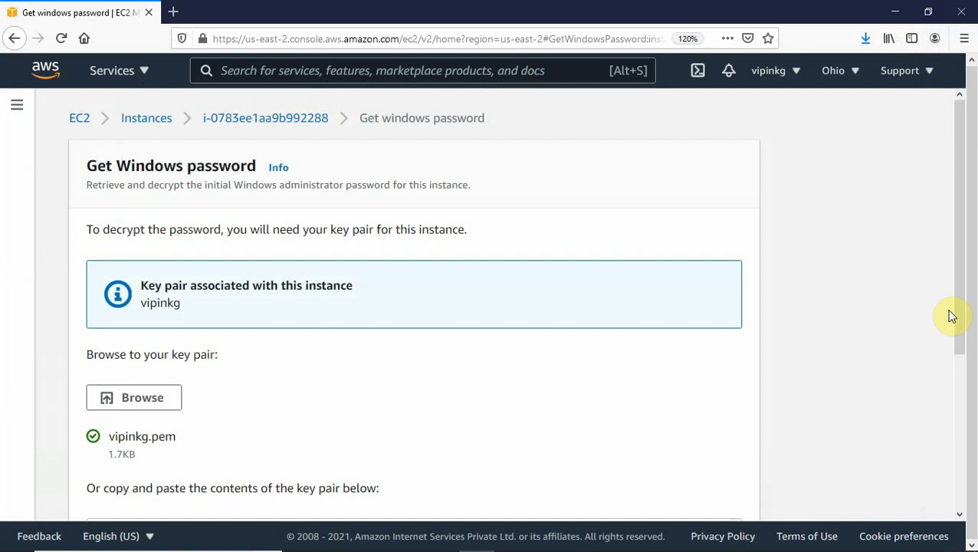
{"action": "left_click_drag", "start_coordinate": [958, 312], "coordinate": [975, 505]}
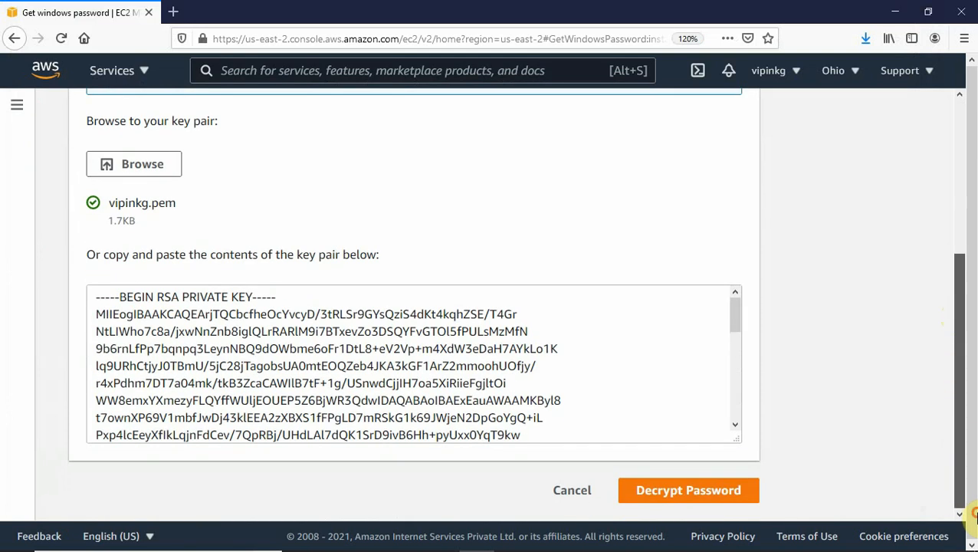
{"action": "left_click", "coordinate": [692, 497]}
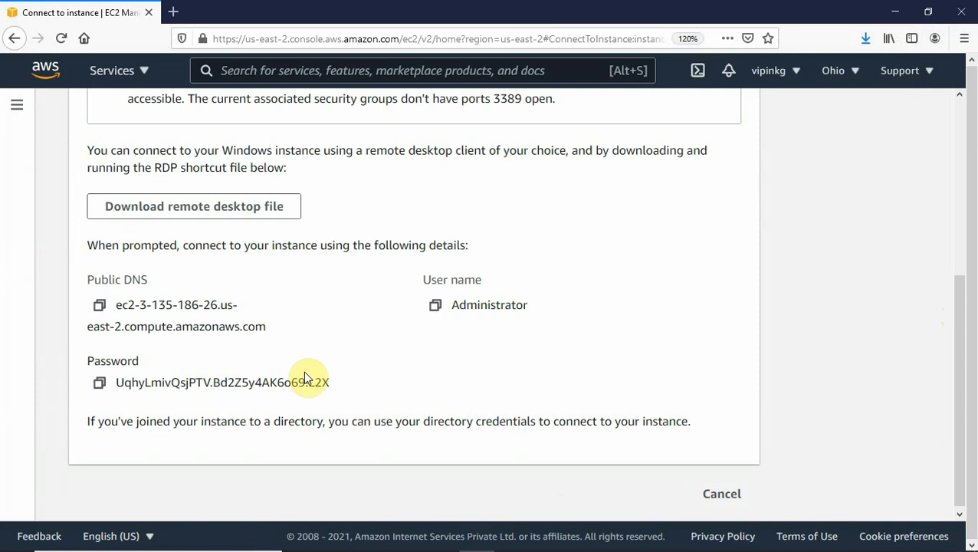
Step: Copy the decrypted administrator password into the open Notepad note below the IP addresses, and minimize the note
{"action": "left_click", "coordinate": [98, 381]}
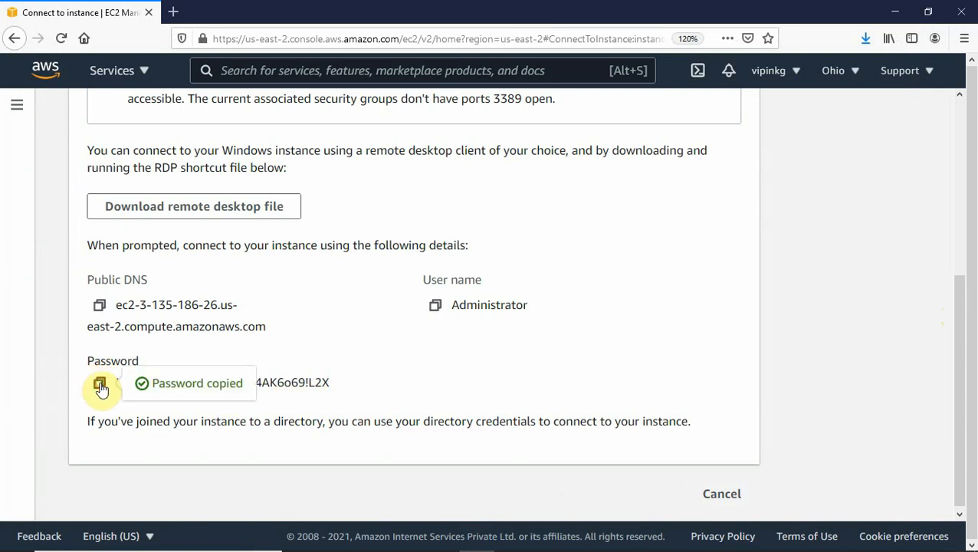
{"action": "mouse_move", "coordinate": [554, 540]}
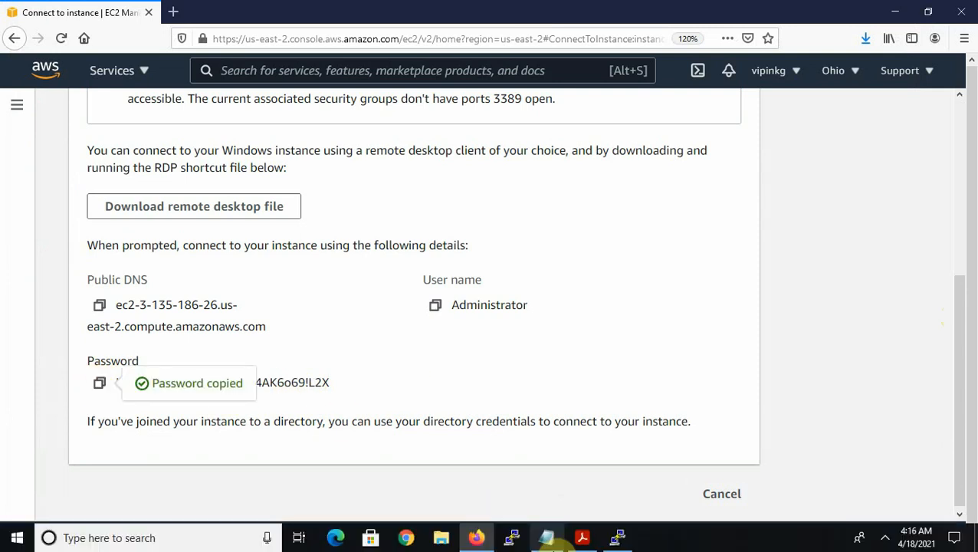
{"action": "left_click", "coordinate": [556, 538]}
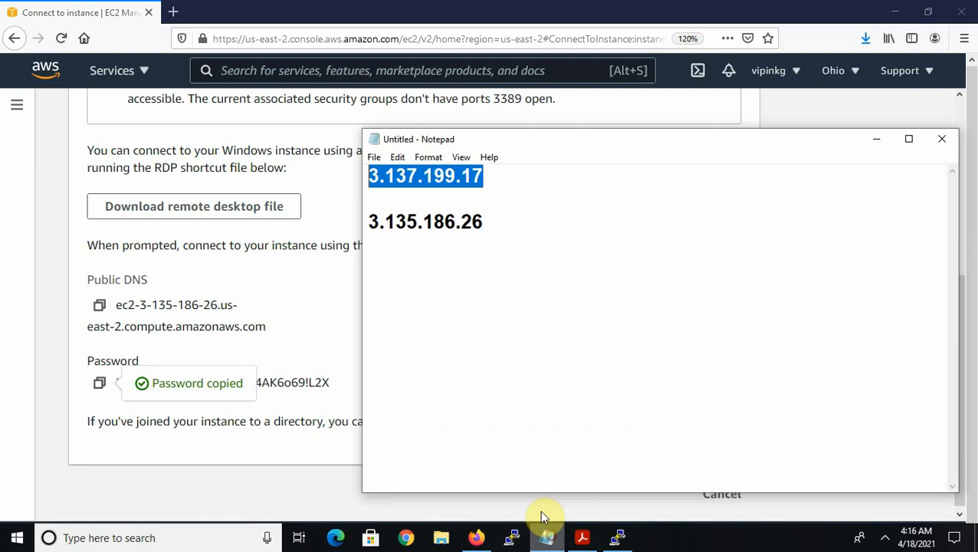
{"action": "left_click", "coordinate": [505, 283]}
{"action": "key", "text": "Return"}
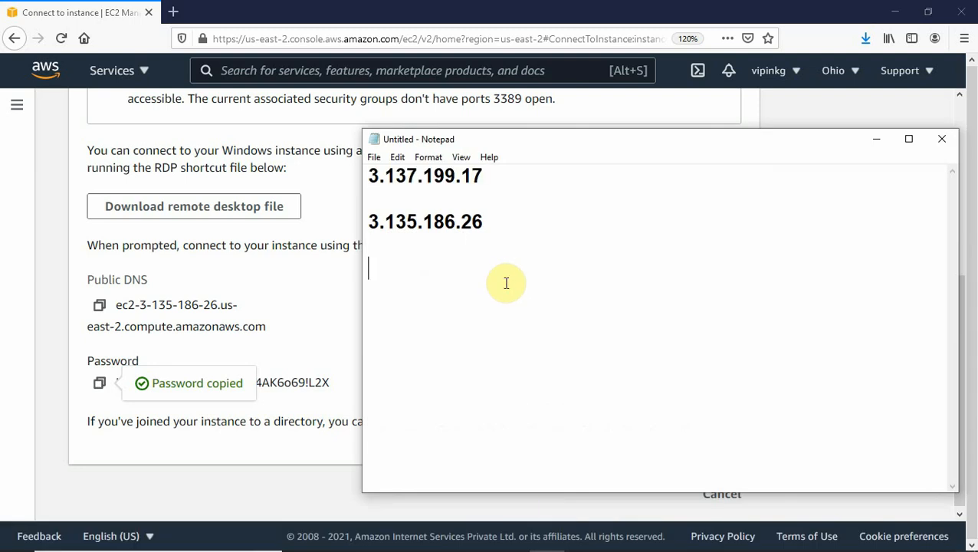
{"action": "key", "text": "ctrl+v"}
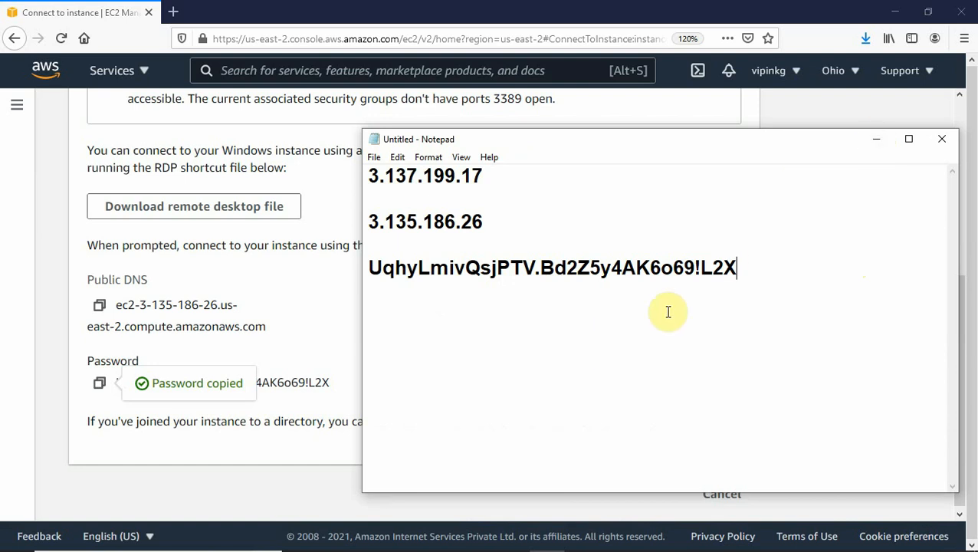
{"action": "left_click", "coordinate": [877, 143]}
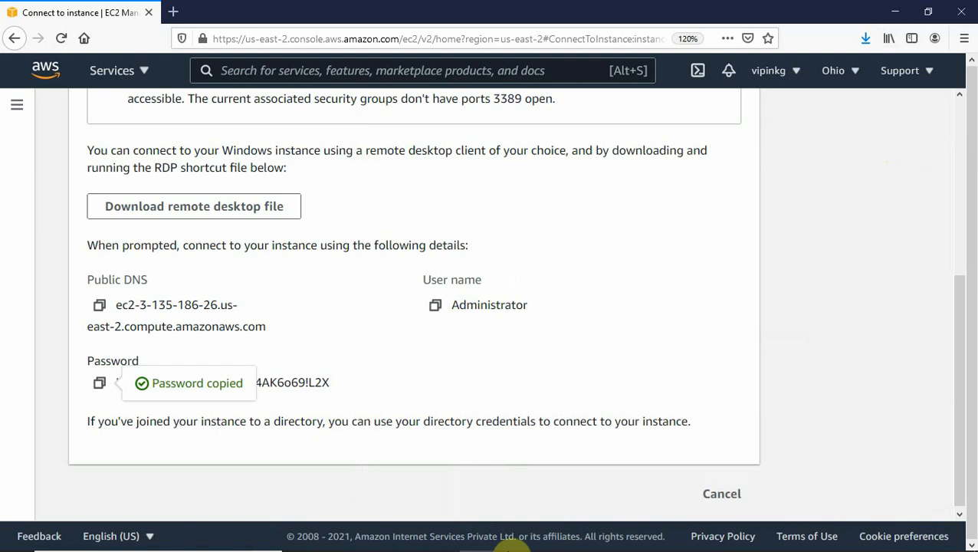
Step: Open the downloaded Windows Server.rdp file and agree to connect to the unknown publisher's remote computer
{"action": "left_click", "coordinate": [865, 38]}
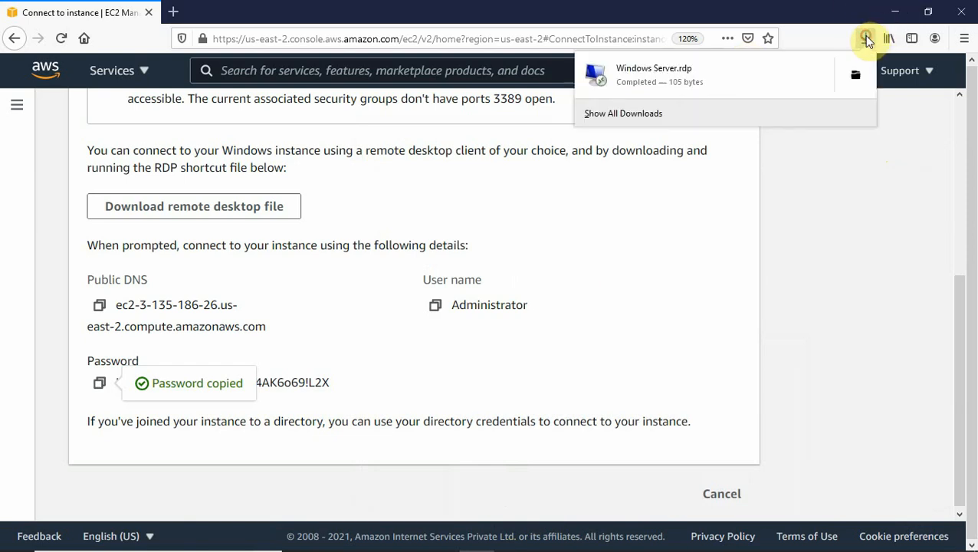
{"action": "left_click", "coordinate": [658, 74]}
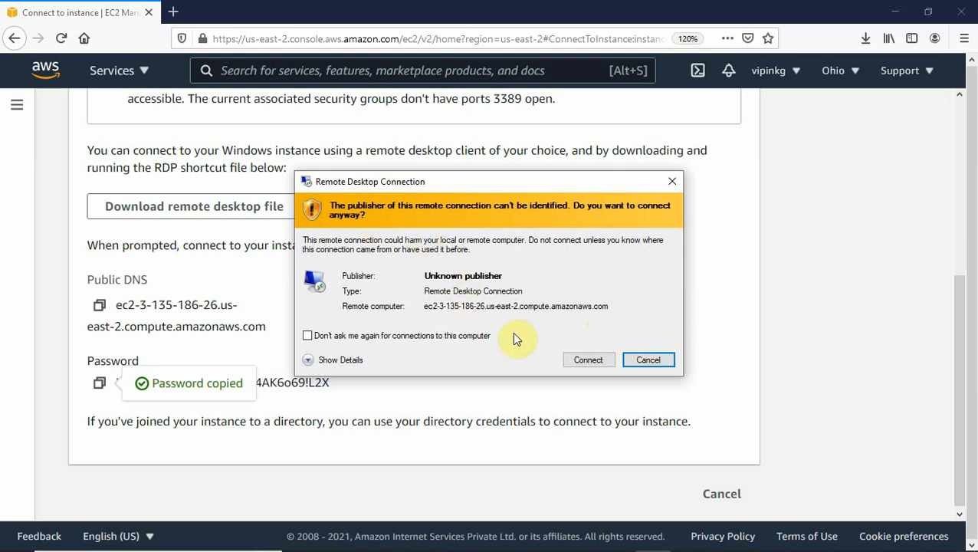
{"action": "left_click", "coordinate": [588, 363]}
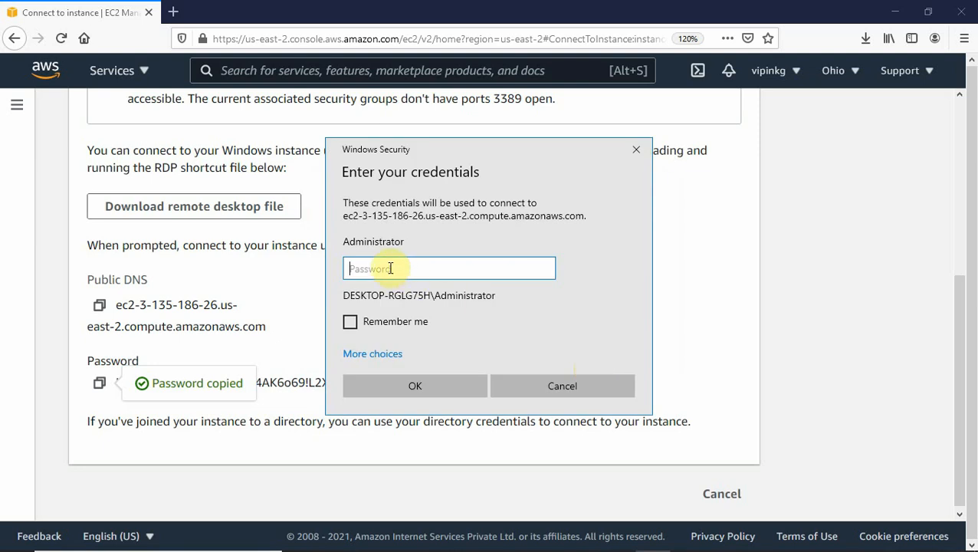
Step: Sign in with the Administrator account password, remembering the credentials, and accept the server's certificate without being asked again
{"action": "key", "text": "ctrl+v"}
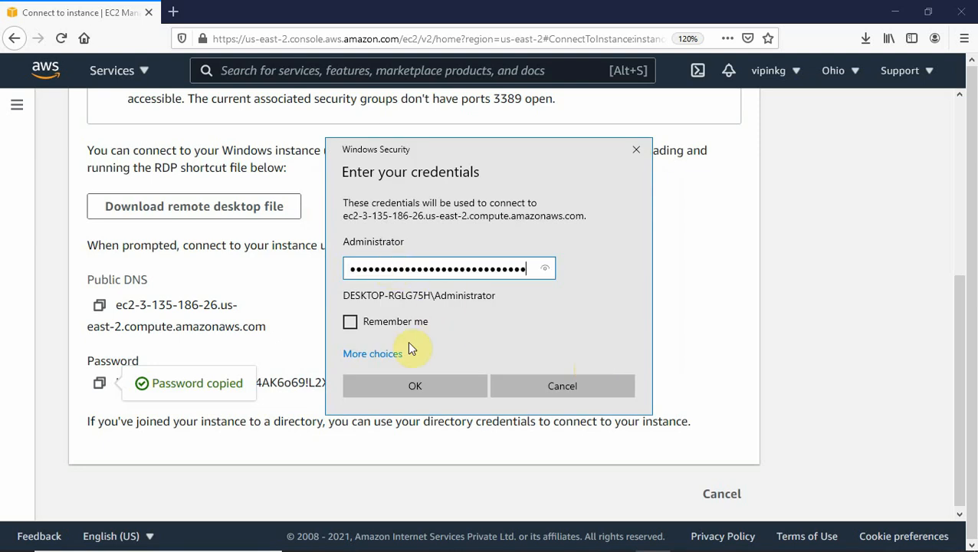
{"action": "left_click", "coordinate": [349, 321]}
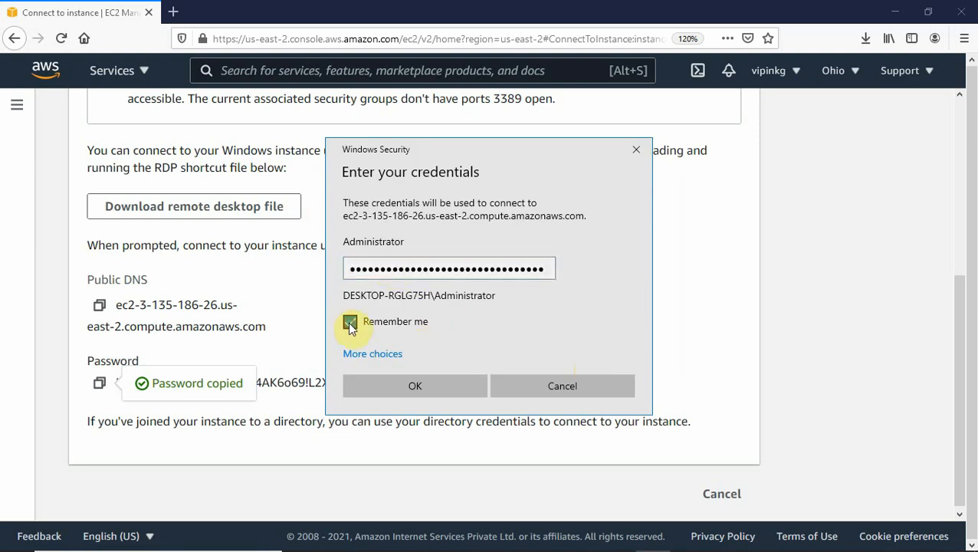
{"action": "left_click", "coordinate": [426, 389]}
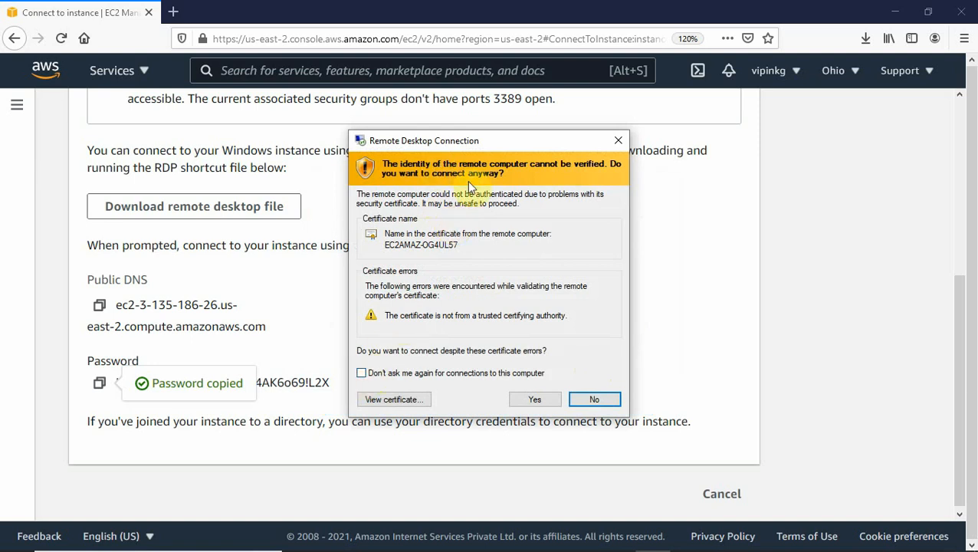
{"action": "left_click", "coordinate": [361, 372]}
{"action": "left_click", "coordinate": [527, 402]}
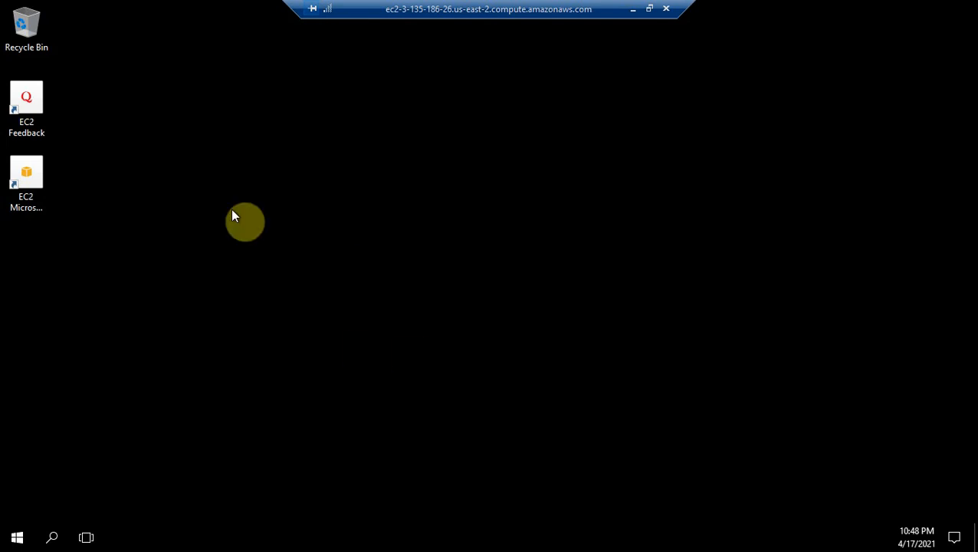
Step: Open Disk Management on the remote Windows server to view its disks
{"action": "left_click", "coordinate": [22, 539]}
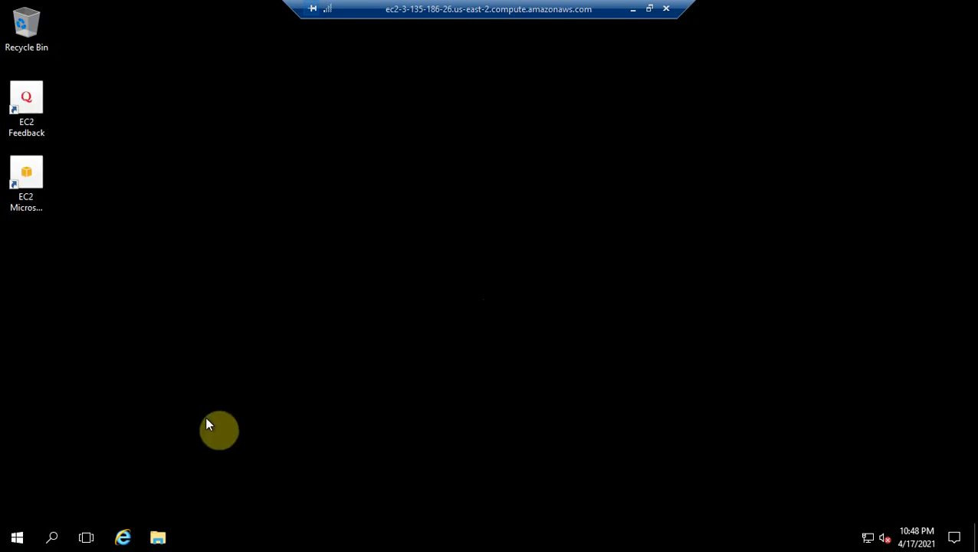
{"action": "right_click", "coordinate": [14, 540]}
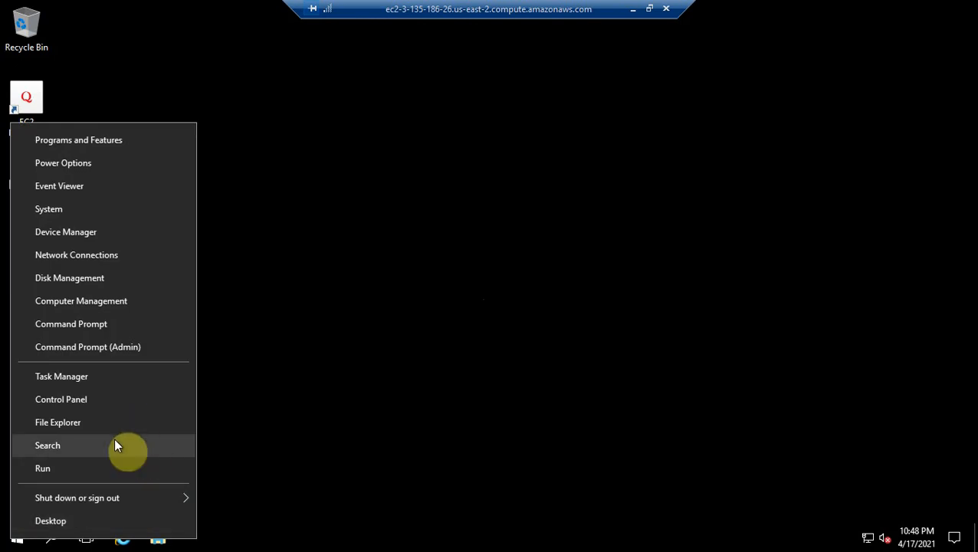
{"action": "left_click", "coordinate": [73, 277]}
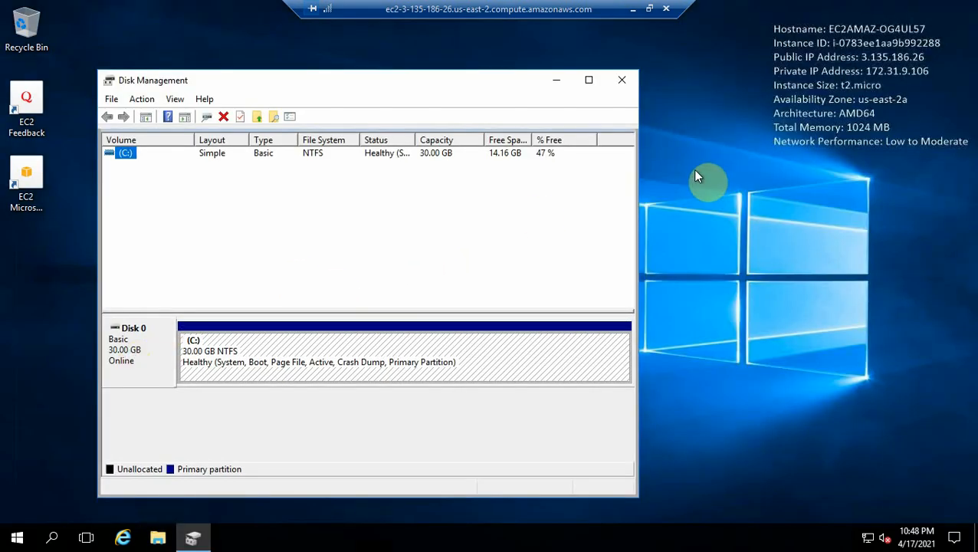
Step: Open the remote server's display settings and return to the Disk Management window
{"action": "left_click", "coordinate": [676, 190]}
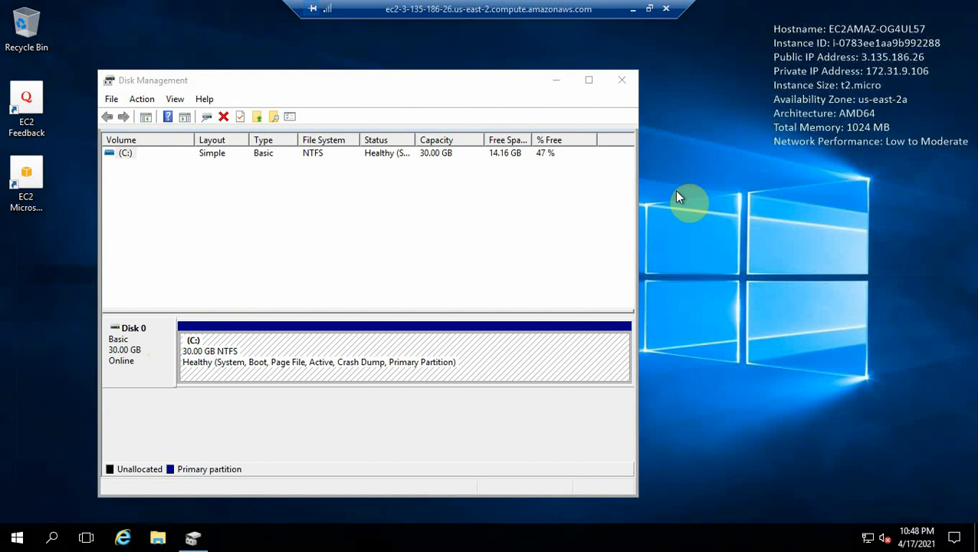
{"action": "right_click", "coordinate": [676, 191]}
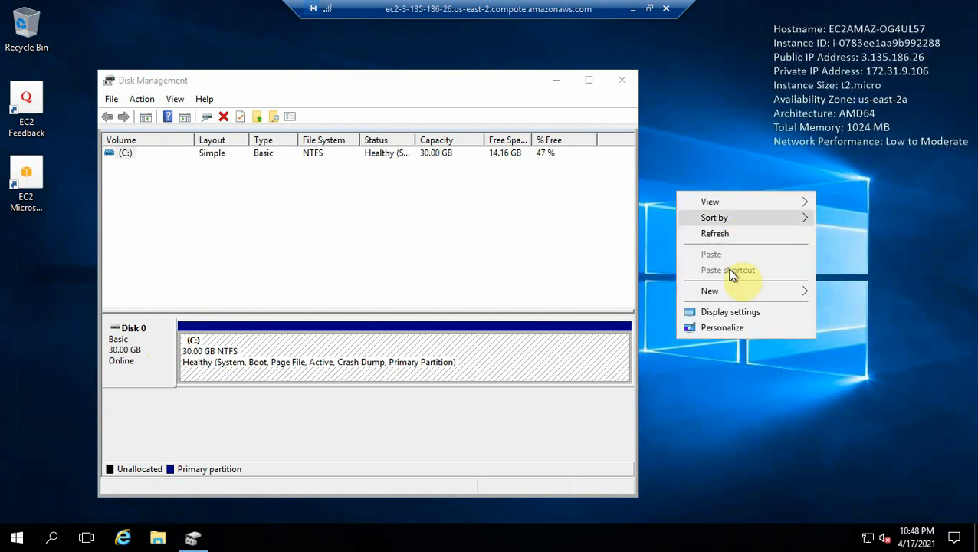
{"action": "left_click", "coordinate": [703, 312]}
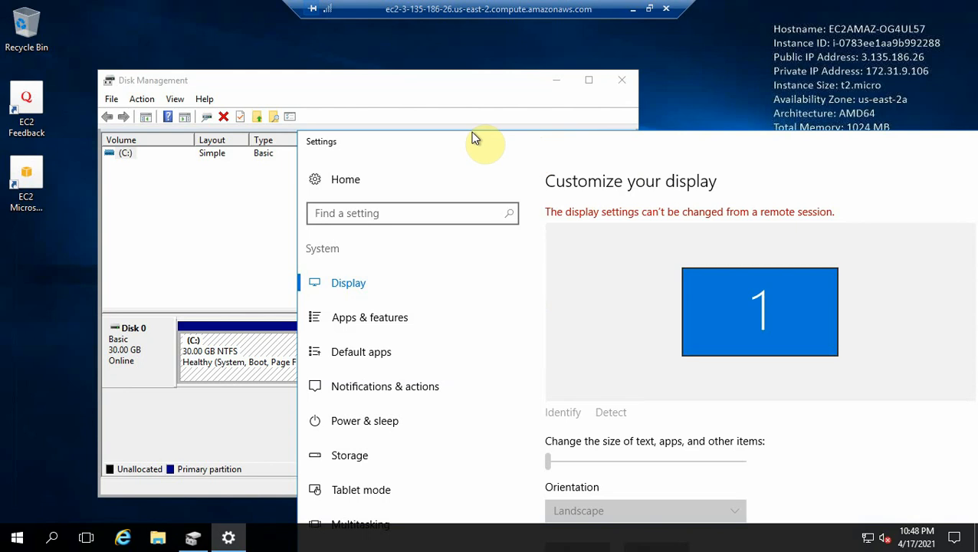
{"action": "left_click", "coordinate": [175, 237]}
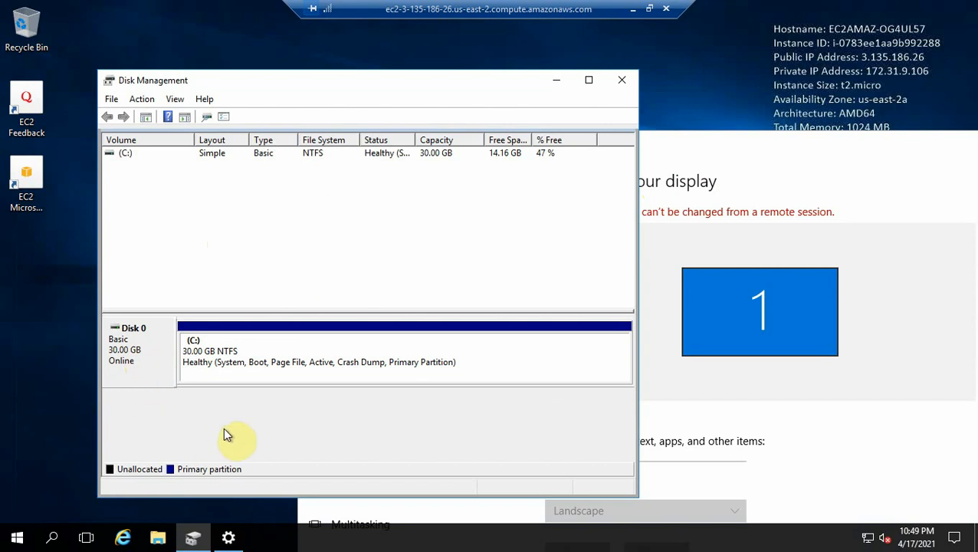
Step: Minimize the remote desktop session, bring up the Linux server's terminal to review its disk listing, and minimize it
{"action": "left_click", "coordinate": [632, 14]}
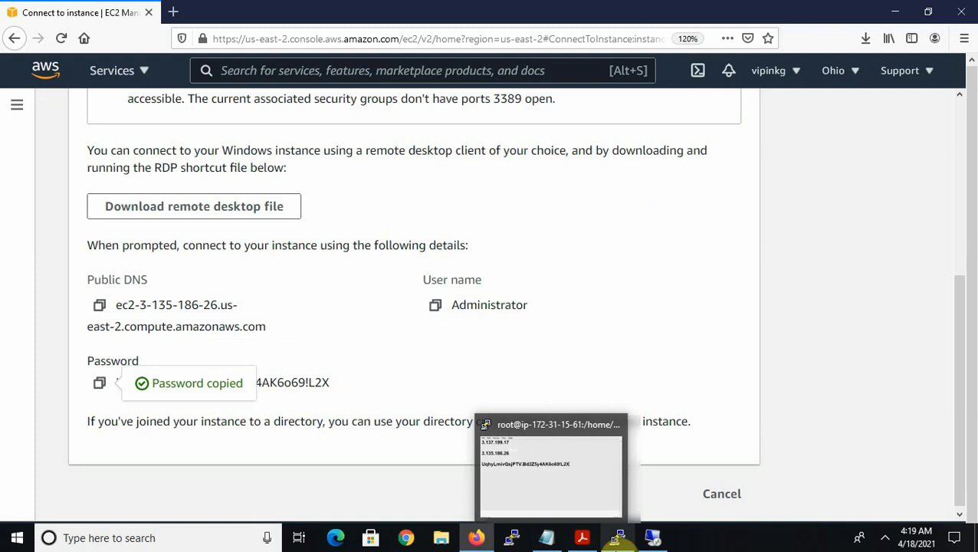
{"action": "left_click", "coordinate": [616, 540]}
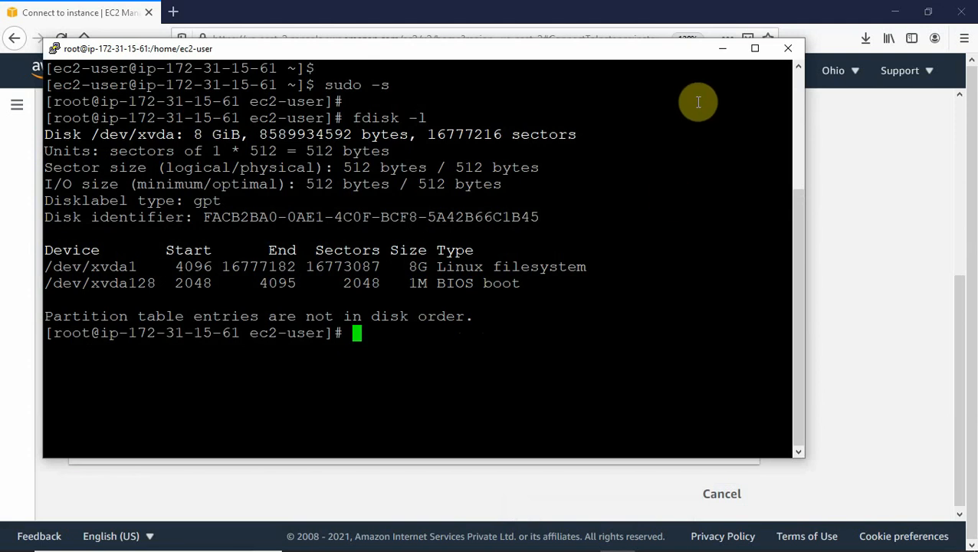
{"action": "left_click", "coordinate": [722, 49]}
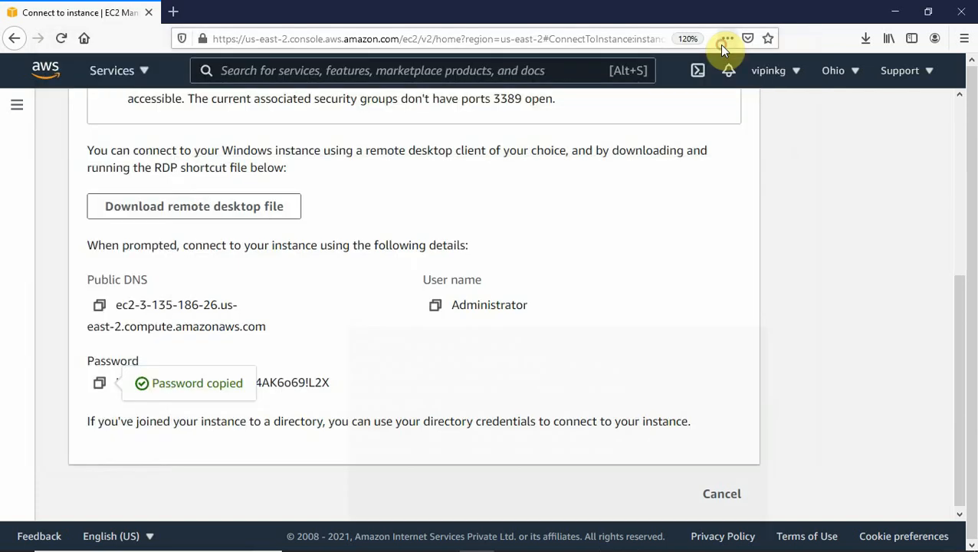
Step: Switch to the EBS, S3, EFS Hands On presentation
{"action": "key", "text": "alt+Tab"}
{"action": "key", "text": "Tab"}
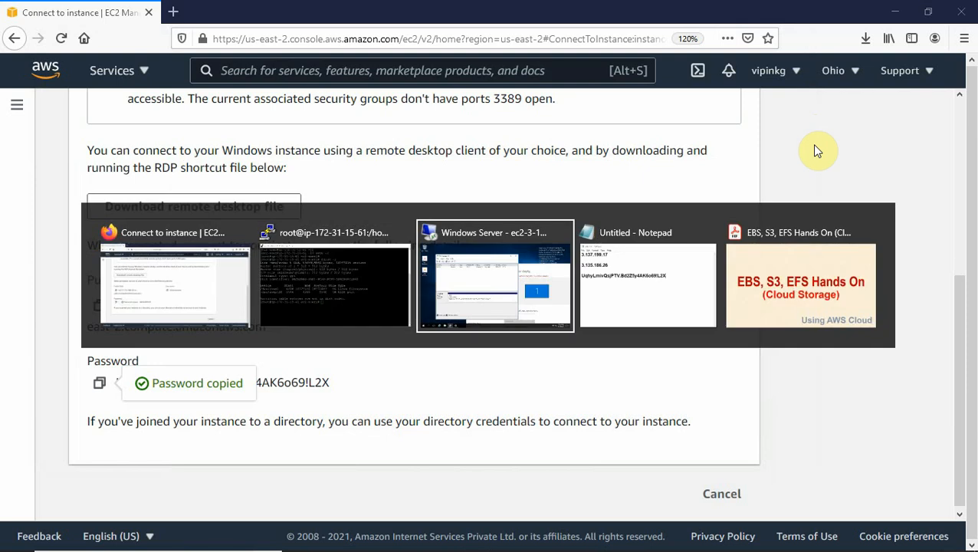
{"action": "key", "text": "Tab"}
{"action": "key", "text": "Tab"}
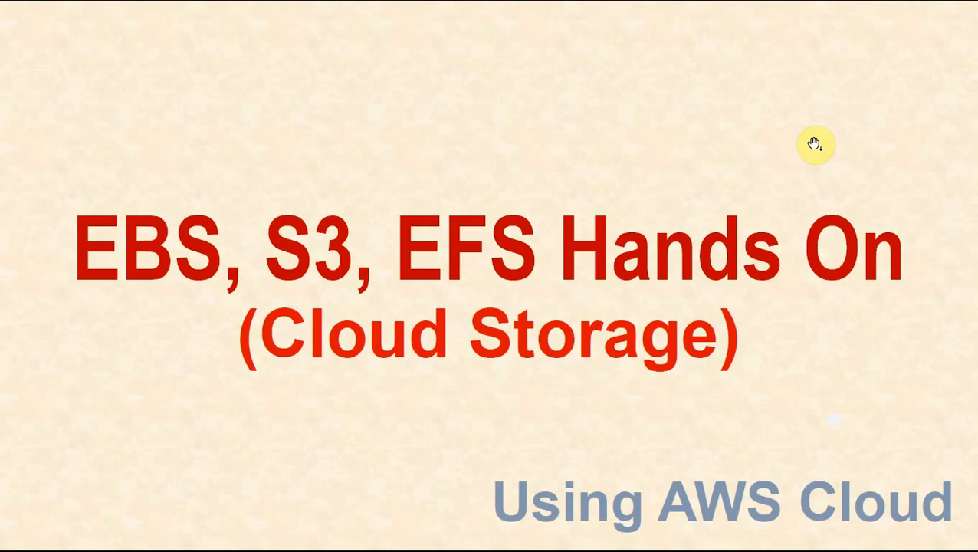